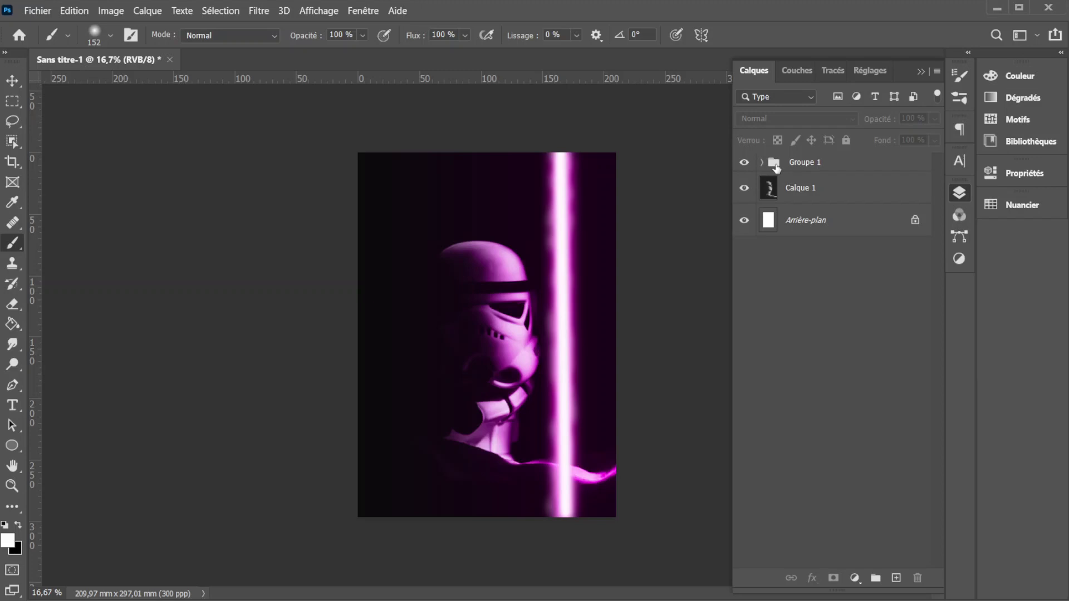
# Delete the layer group Groupe 1 so only Calque 1 and the background layer are kept
pyautogui.moveTo(776, 167); pyautogui.dragTo(920, 581)
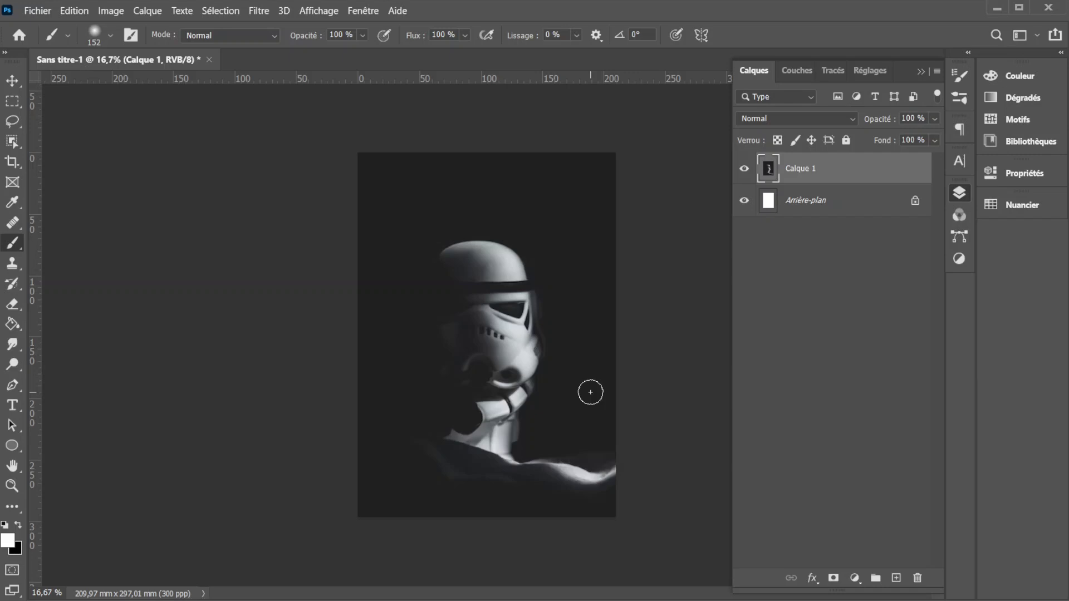
pyautogui.scroll(4, 591, 392)
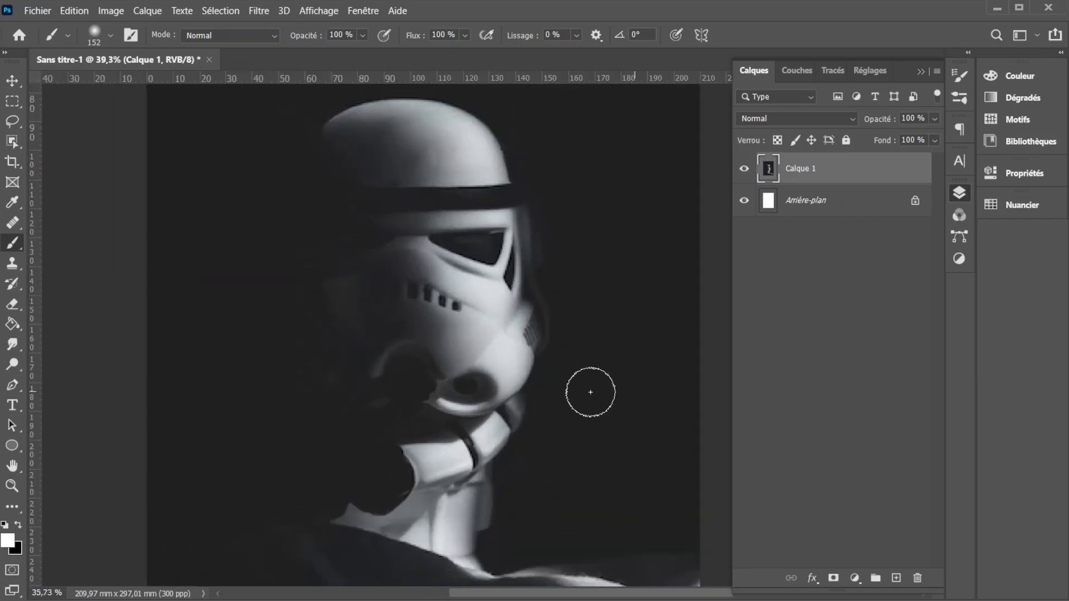
pyautogui.scroll(-2, 591, 392)
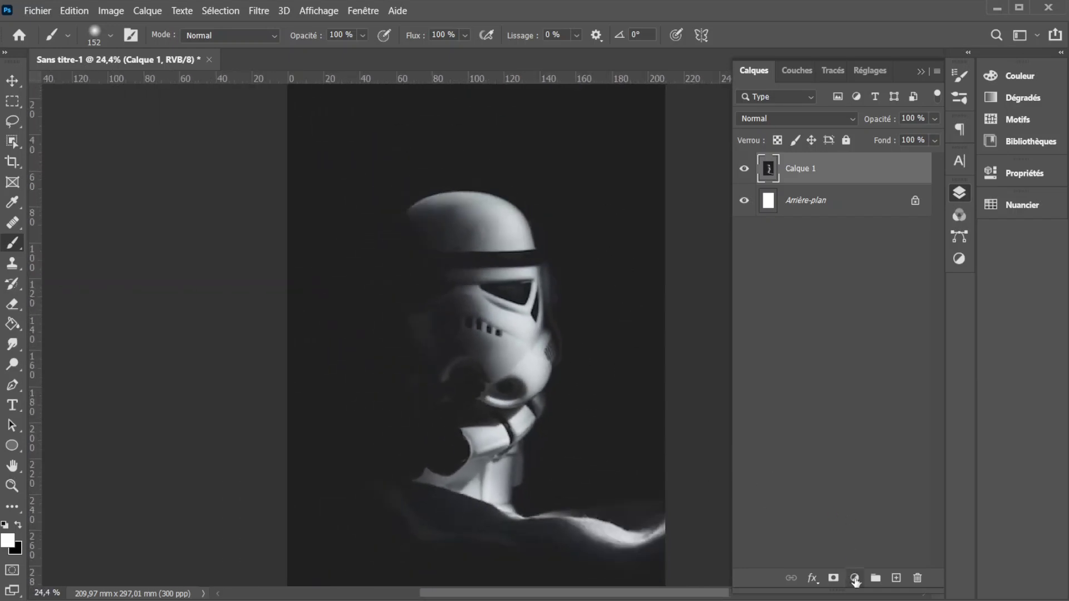
# Add a Luminosité/Contraste adjustment layer above Calque 1 with brightness -17 and contrast 100
pyautogui.click(854, 579)
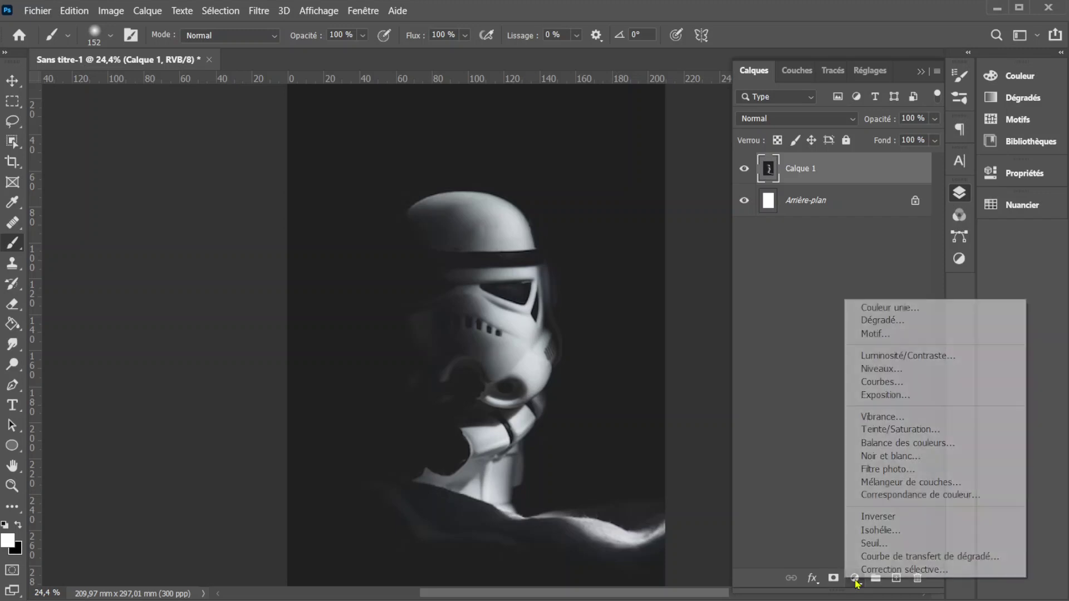
pyautogui.click(878, 360)
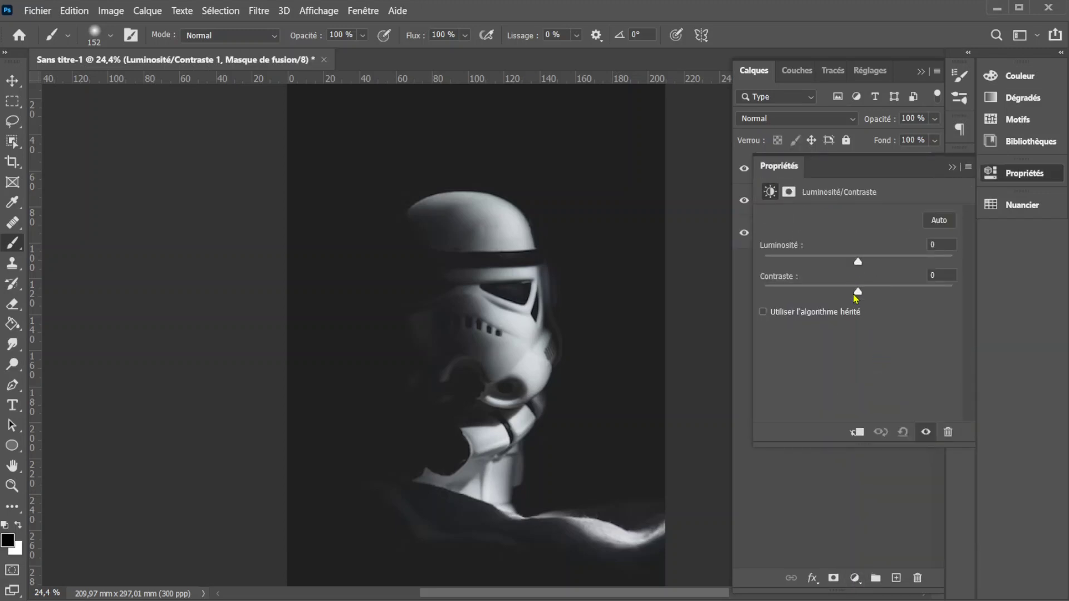
pyautogui.moveTo(858, 294); pyautogui.dragTo(953, 292)
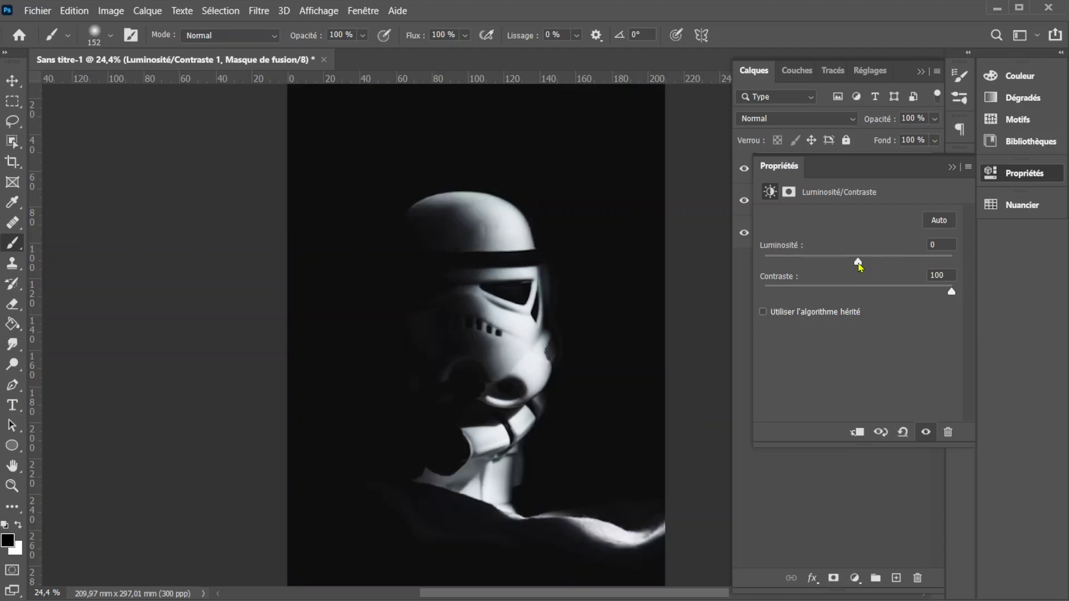
pyautogui.moveTo(858, 264); pyautogui.dragTo(847, 262)
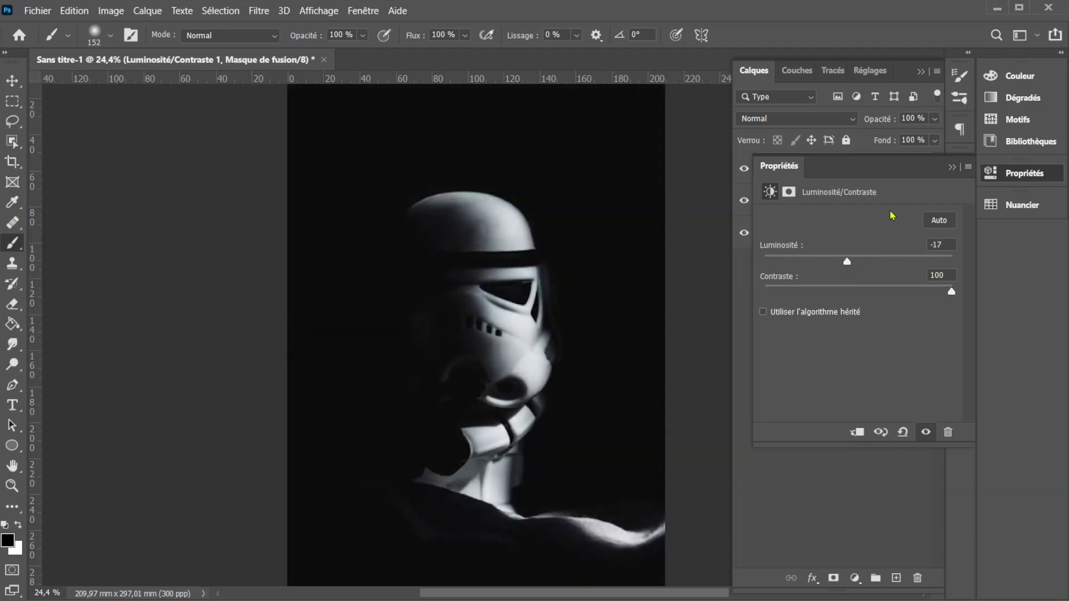
pyautogui.click(952, 167)
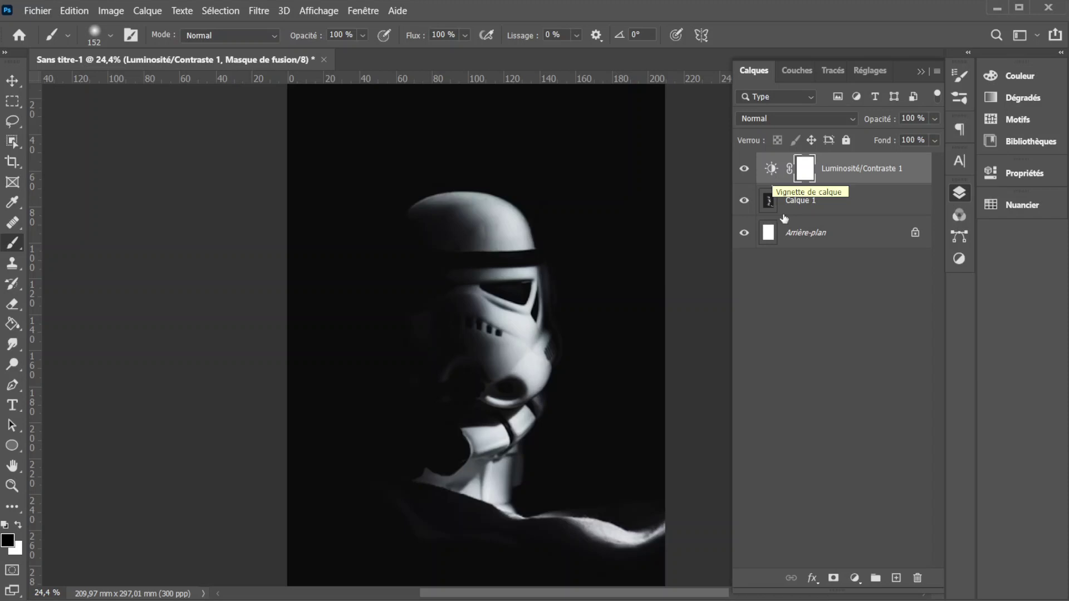
# Make white the foreground colour and add a new empty layer above the Luminosité/Contraste adjustment
pyautogui.press('x')
pyautogui.click(897, 578)
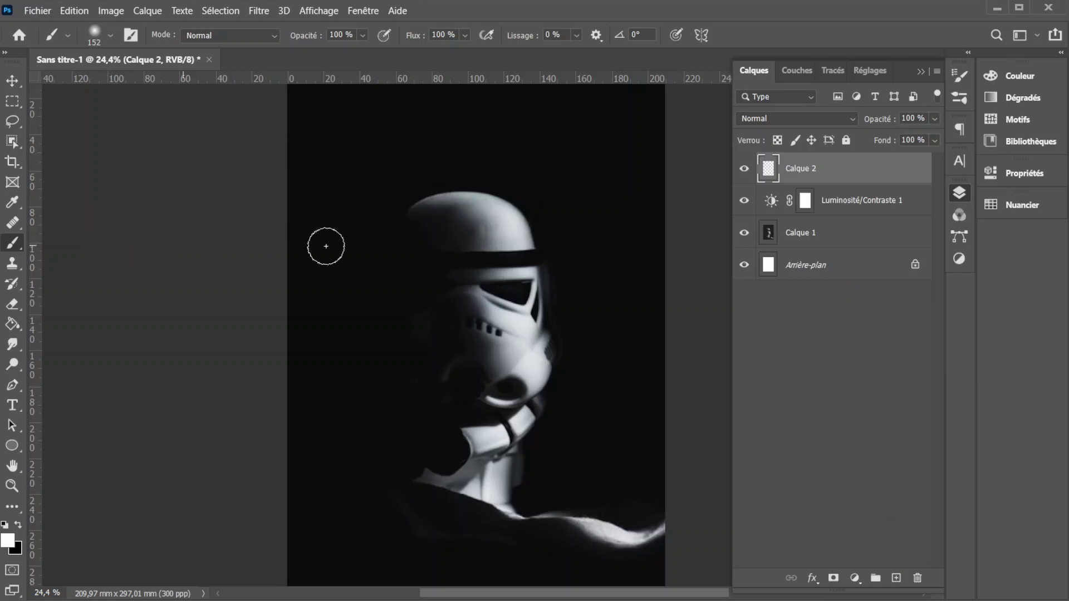
pyautogui.scroll(-2, 589, 159)
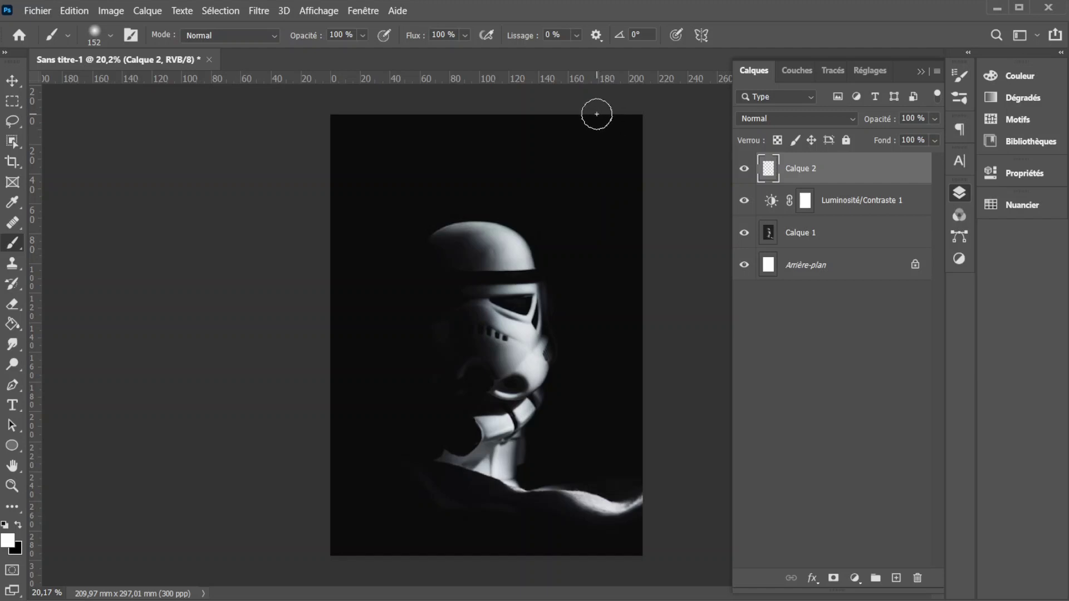
# Try a white dab at the image's upper edge with the soft brush at 196 px, and undo it
pyautogui.rightClick(583, 186)
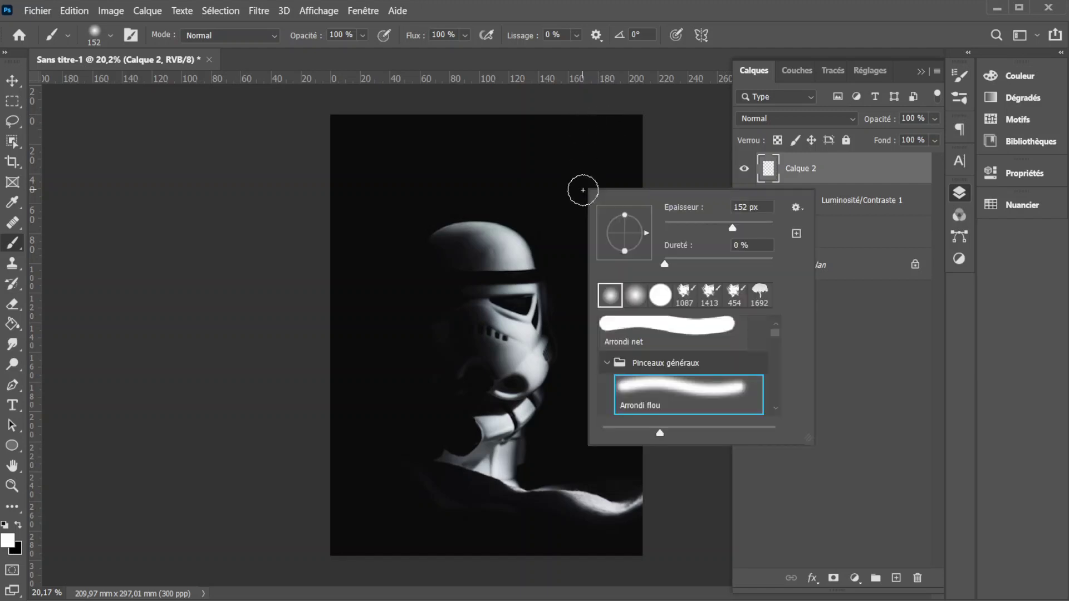
pyautogui.moveTo(732, 230); pyautogui.dragTo(746, 234)
pyautogui.press('Return')
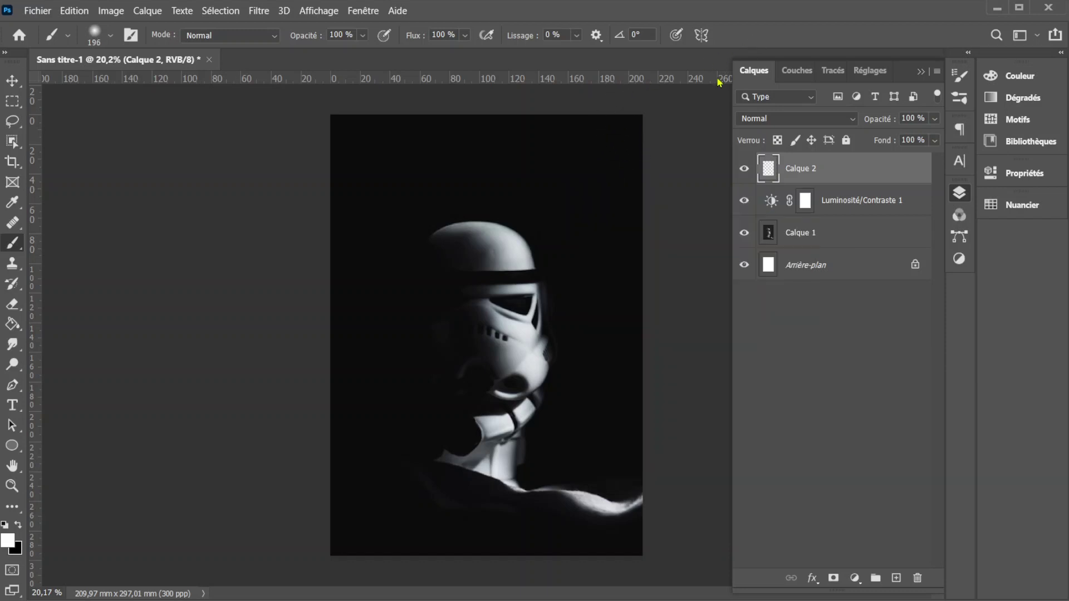
pyautogui.click(585, 115)
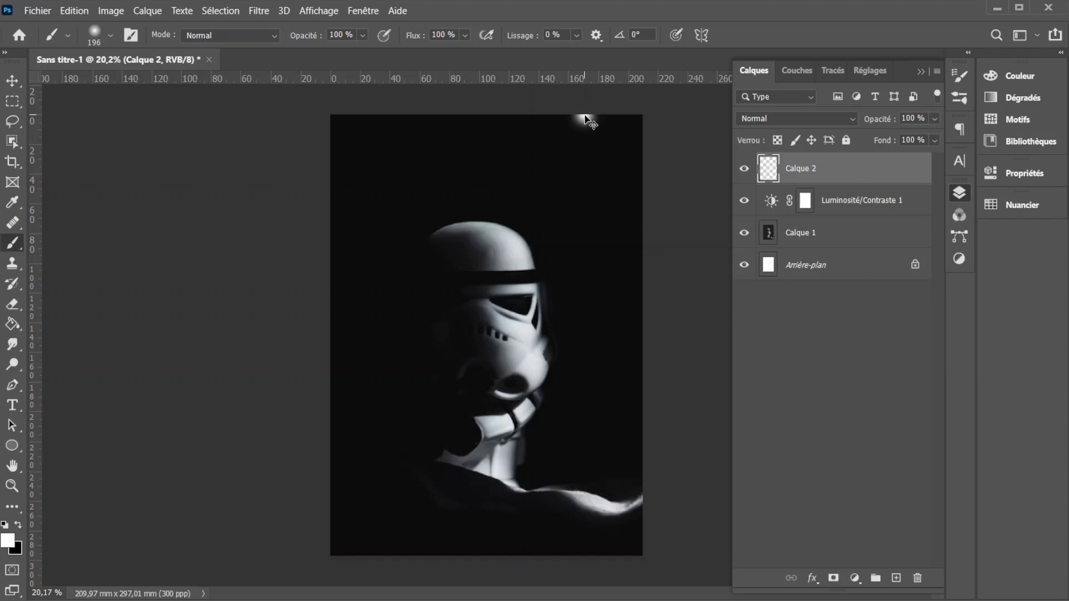
pyautogui.hotkey('ctrl', 'z')
# Paint a straight white beam on Calque 2 with a soft 309 px brush, from the image's upper edge to its lower edge beside the helmet
pyautogui.rightClick(585, 179)
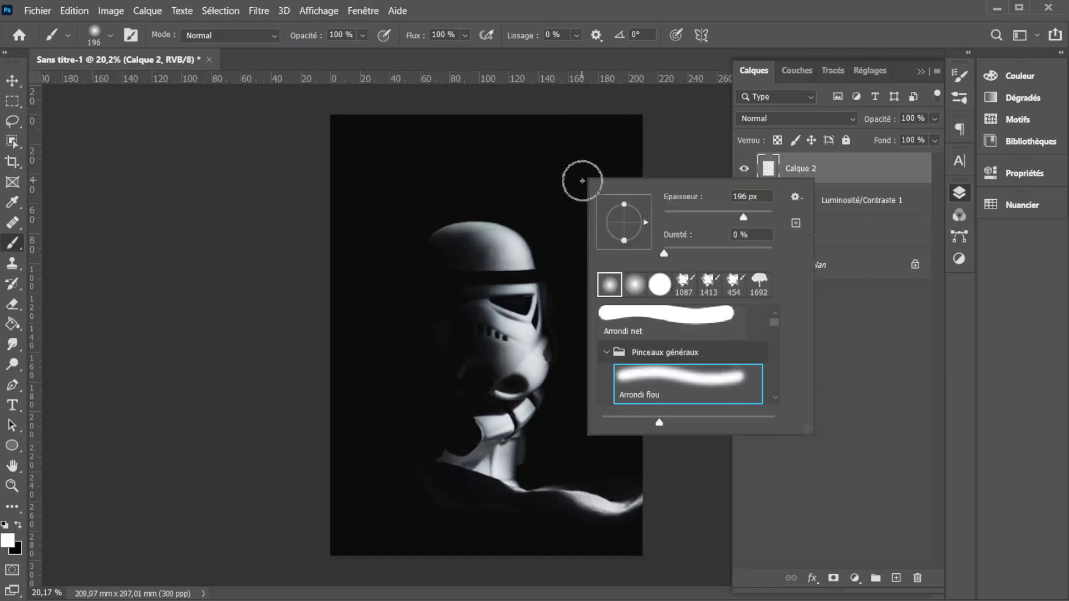
pyautogui.moveTo(744, 223); pyautogui.dragTo(751, 220)
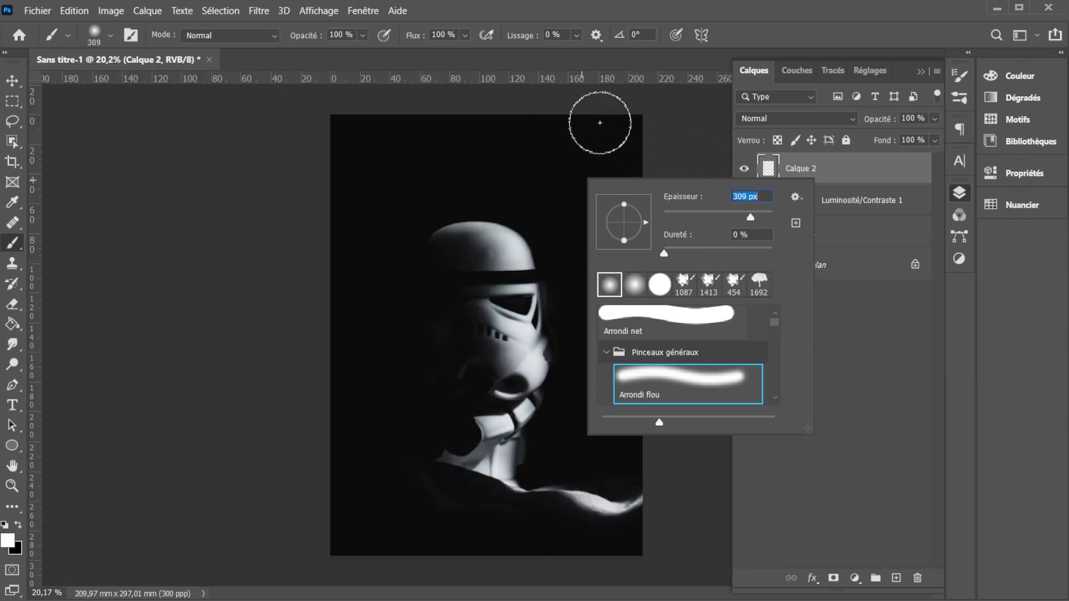
pyautogui.click(781, 38)
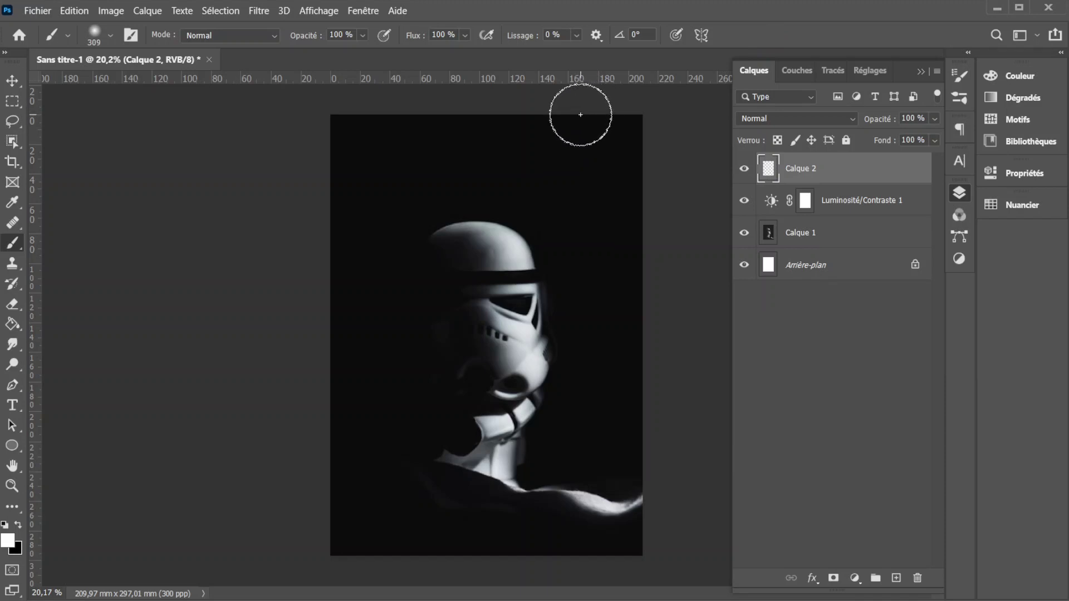
pyautogui.click(580, 115)
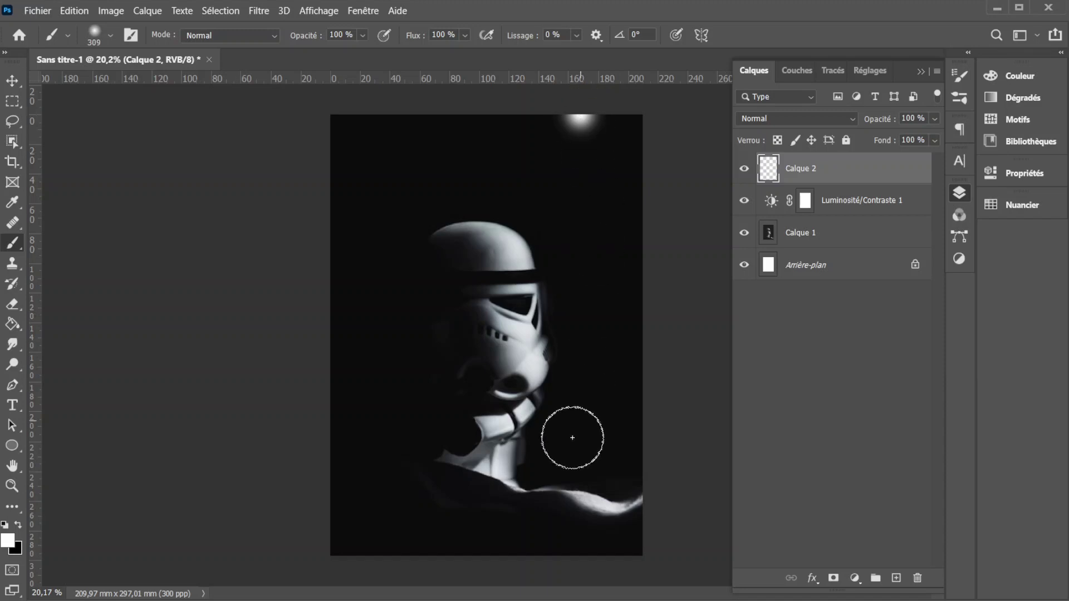
pyautogui.keyDown('shift'); pyautogui.click(588, 556); pyautogui.keyUp('shift')
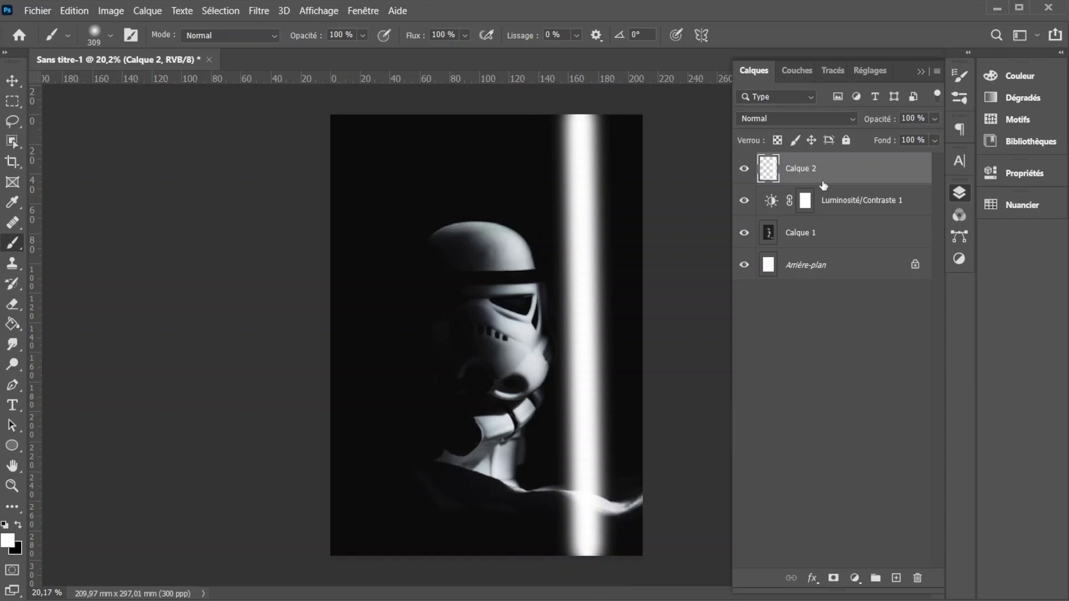
# Give the beam on Calque 2 a magenta Lueur externe in Superposition mode with 81% opacity and a size of 188 px
pyautogui.doubleClick(882, 174)
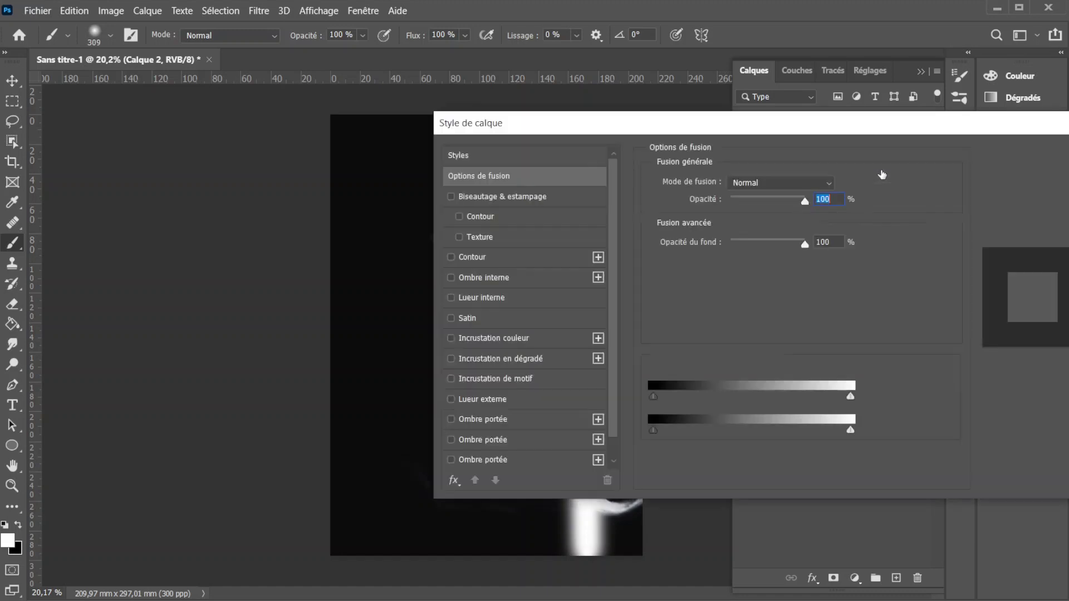
pyautogui.moveTo(811, 129); pyautogui.dragTo(906, 154)
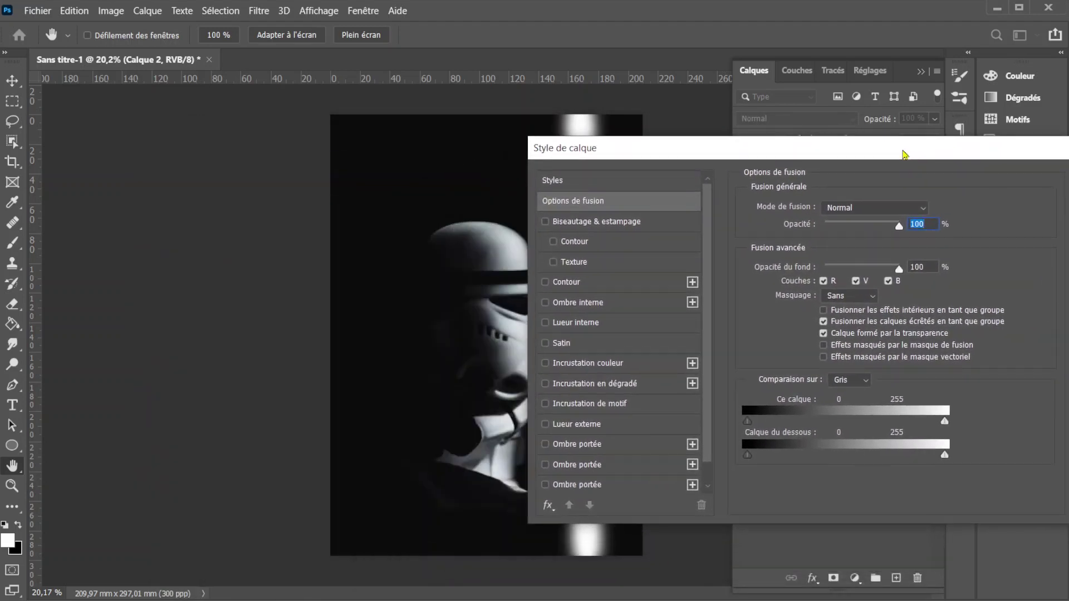
pyautogui.moveTo(707, 158); pyautogui.dragTo(827, 143)
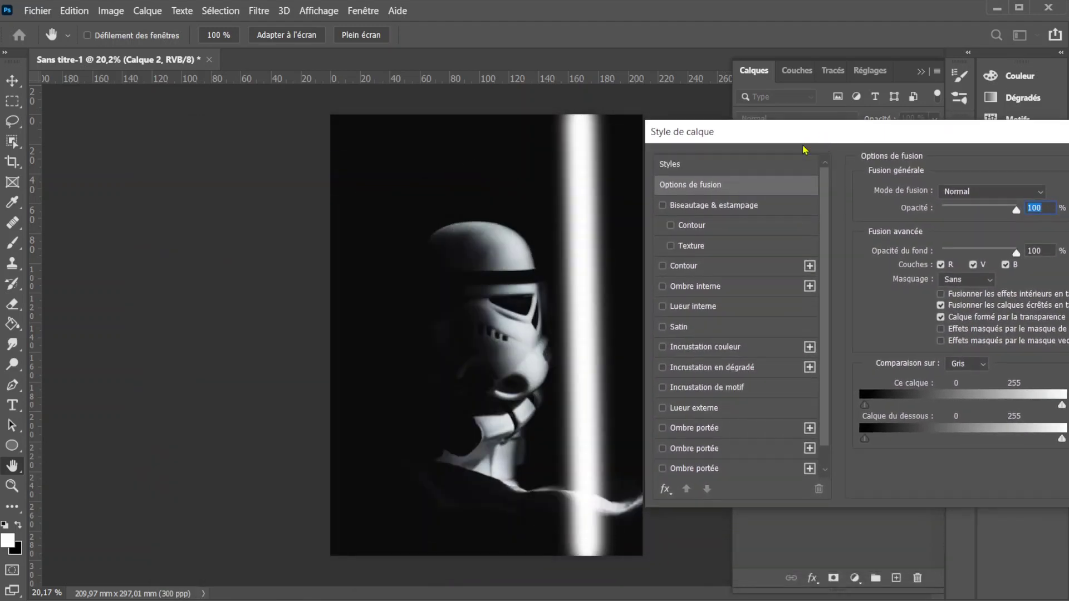
pyautogui.click(663, 410)
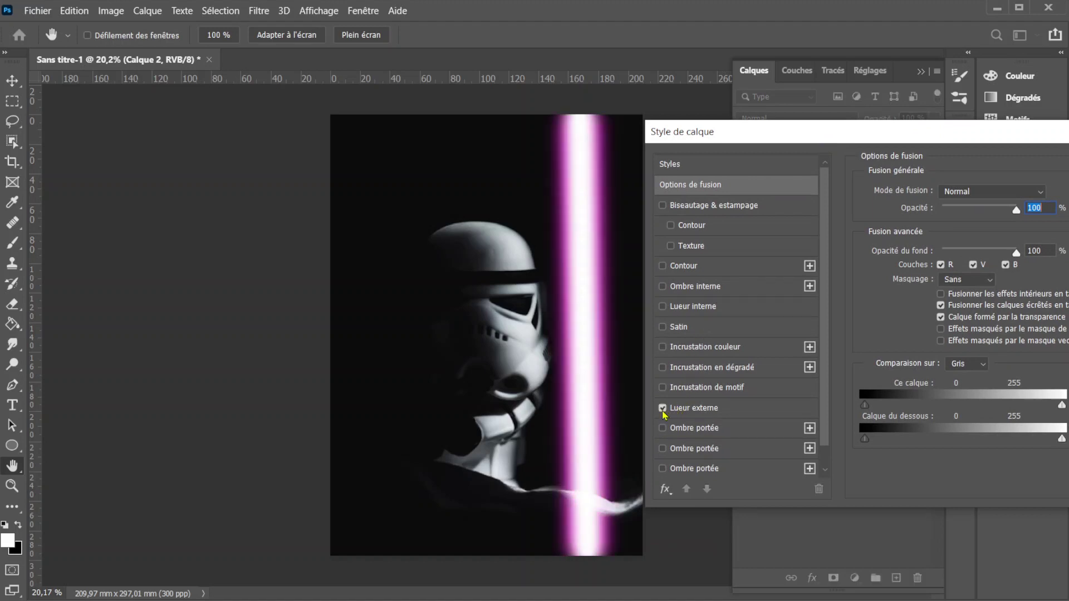
pyautogui.click(696, 409)
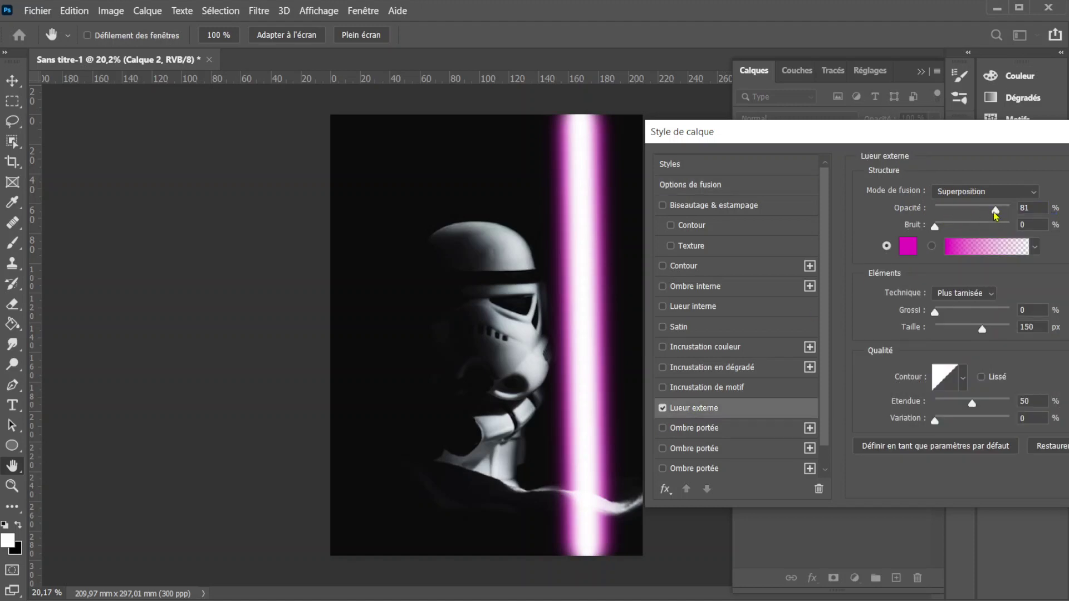
pyautogui.moveTo(995, 212); pyautogui.dragTo(998, 215)
pyautogui.moveTo(935, 315); pyautogui.dragTo(995, 333)
pyautogui.moveTo(998, 146); pyautogui.dragTo(972, 146)
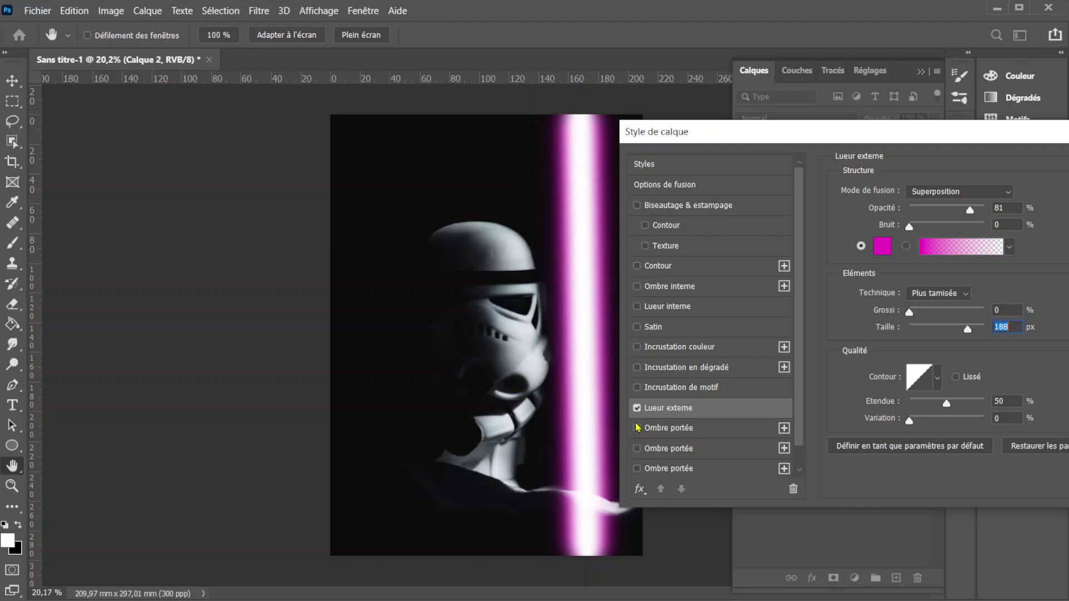
# Add a magenta Incrustation couleur at 70% opacity to the beam and apply the layer style
pyautogui.click(638, 348)
pyautogui.click(668, 347)
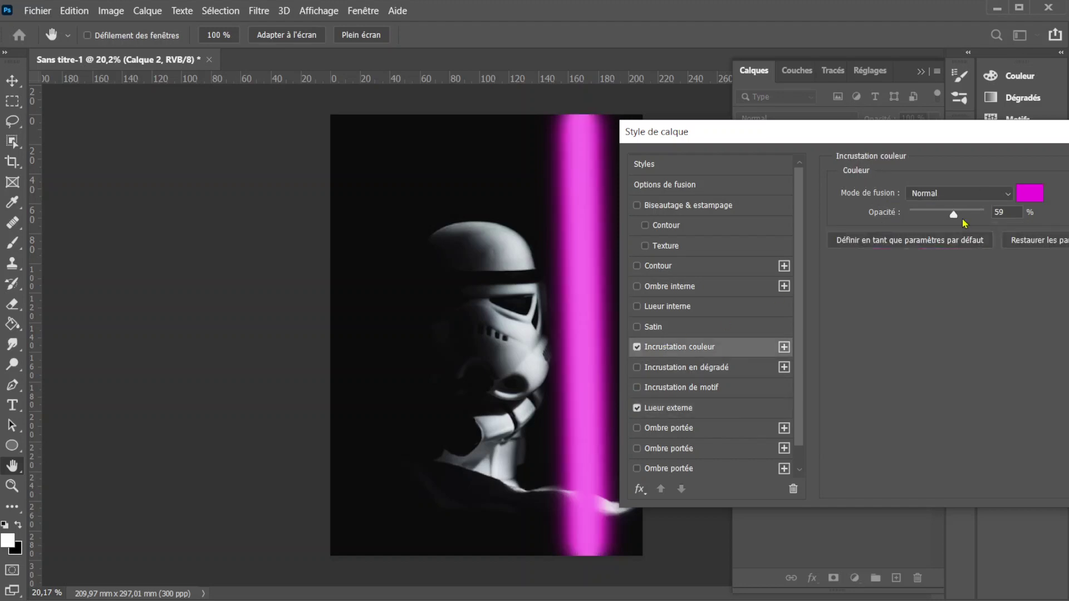
pyautogui.moveTo(955, 218)
pyautogui.mouseDown()
pyautogui.moveTo(931, 218)
pyautogui.moveTo(961, 219)
pyautogui.mouseUp()
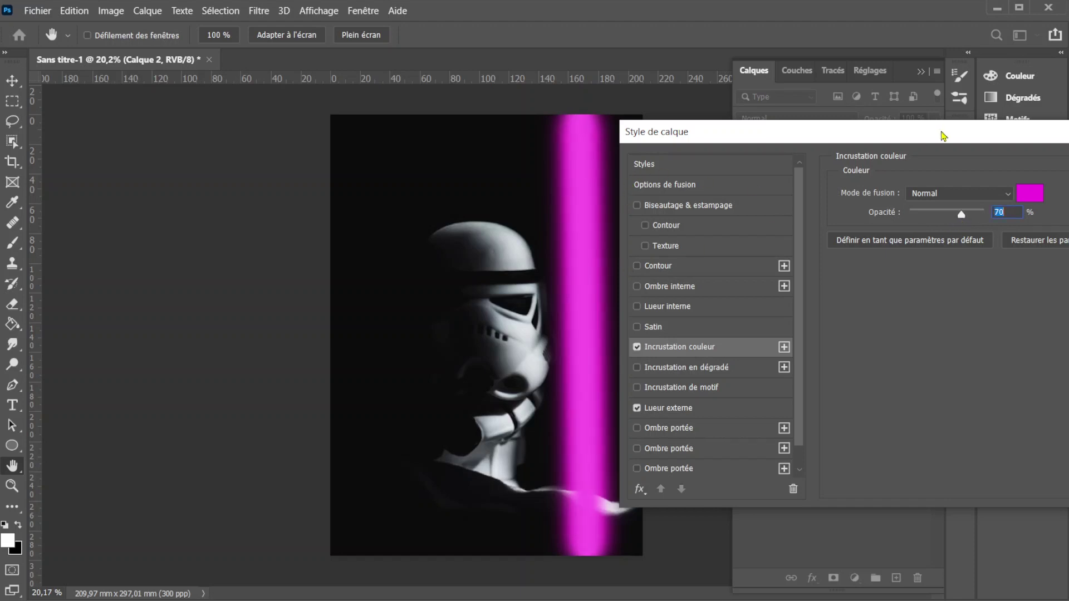
pyautogui.moveTo(929, 134); pyautogui.dragTo(694, 164)
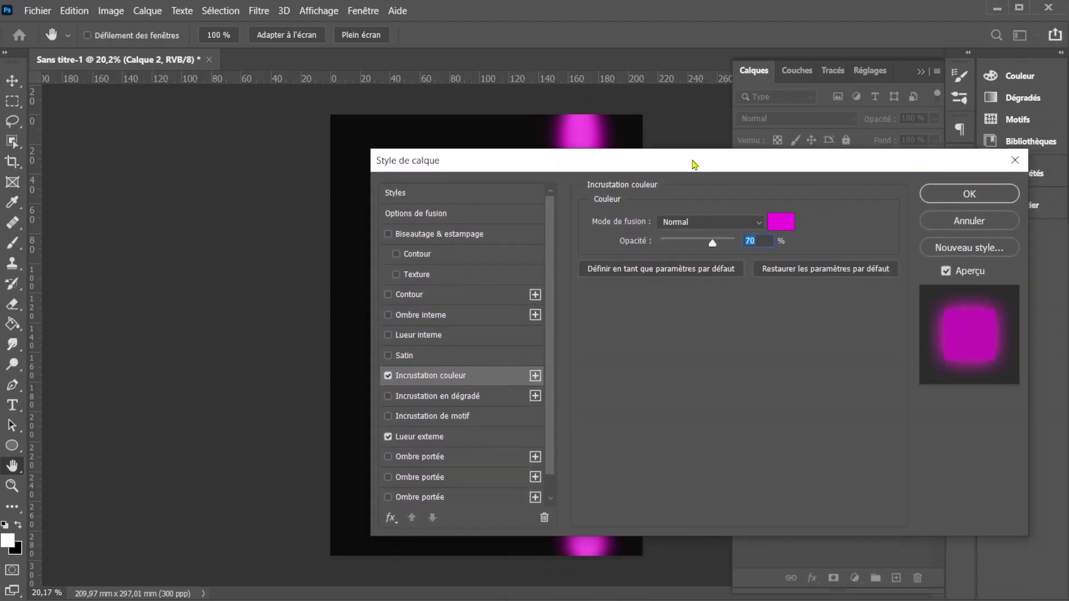
pyautogui.click(969, 195)
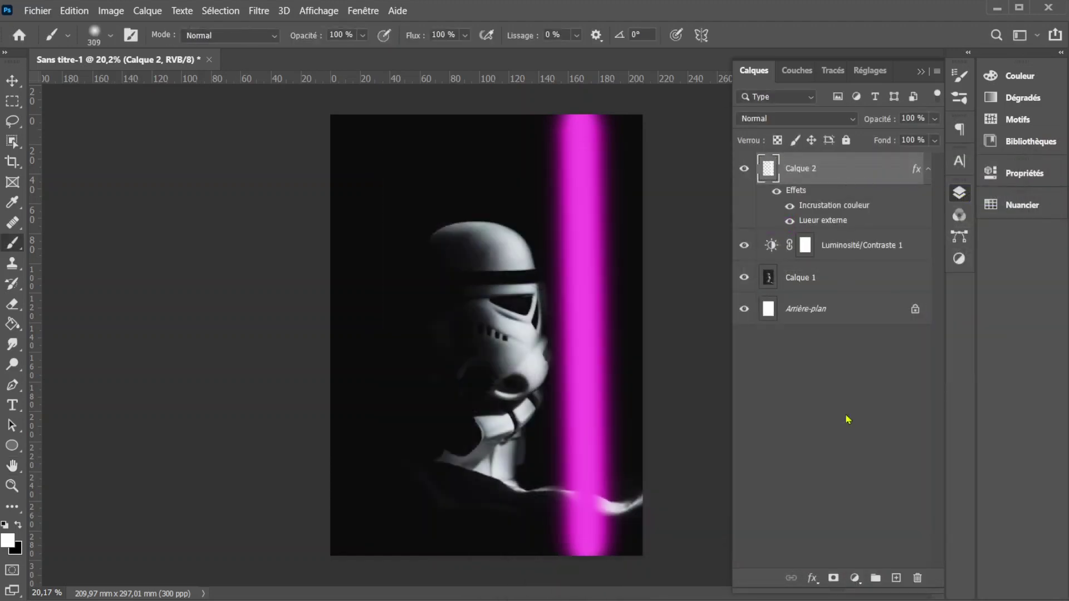
# Paint a white core down the full length of the magenta beam on a new layer, using a soft 199 px brush
pyautogui.click(896, 579)
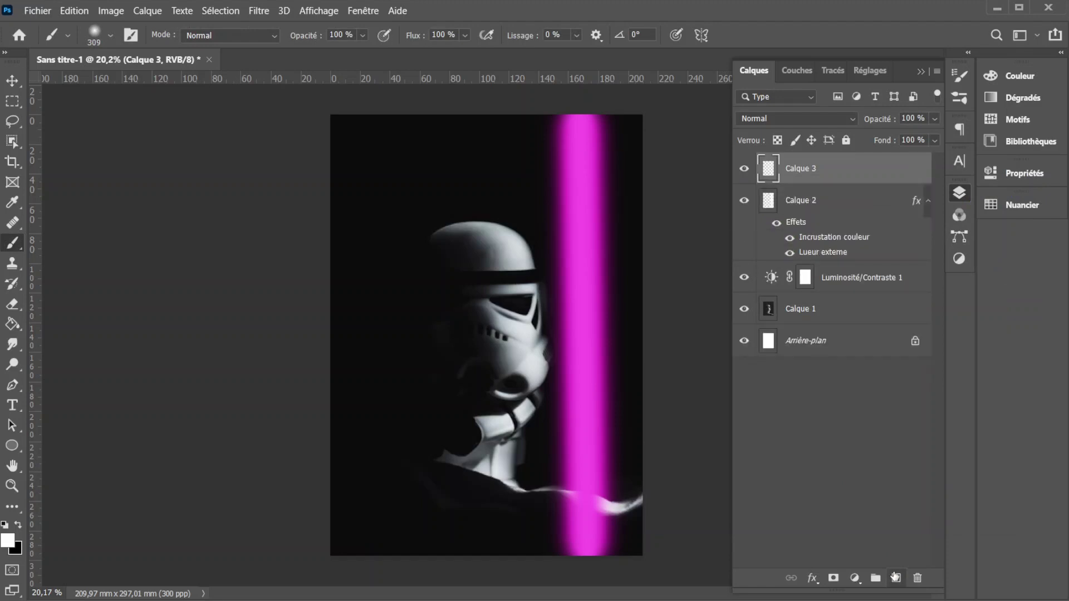
pyautogui.rightClick(592, 176)
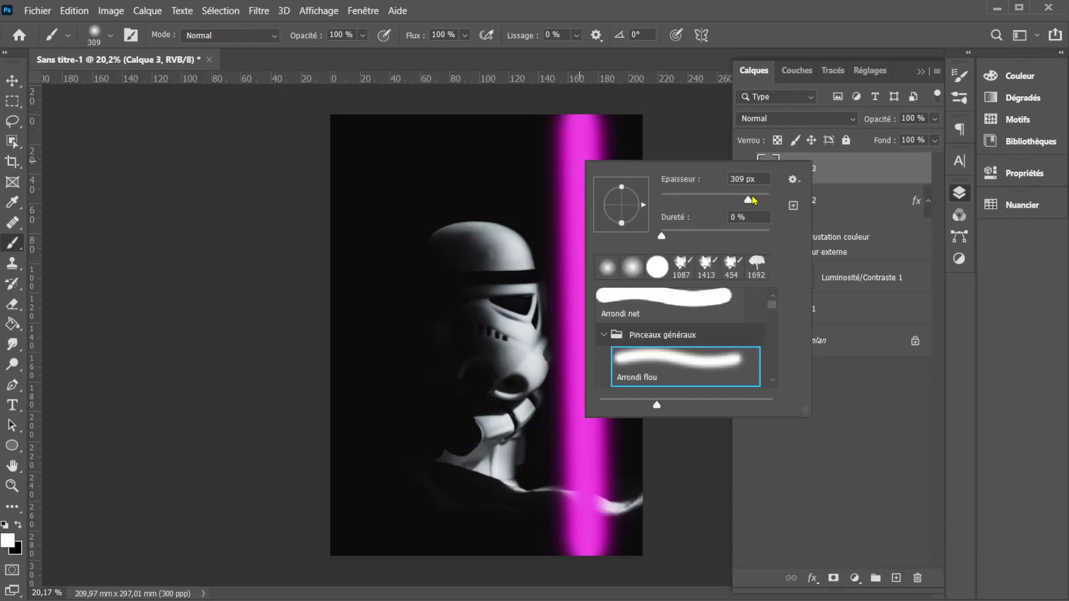
pyautogui.moveTo(746, 198); pyautogui.dragTo(744, 201)
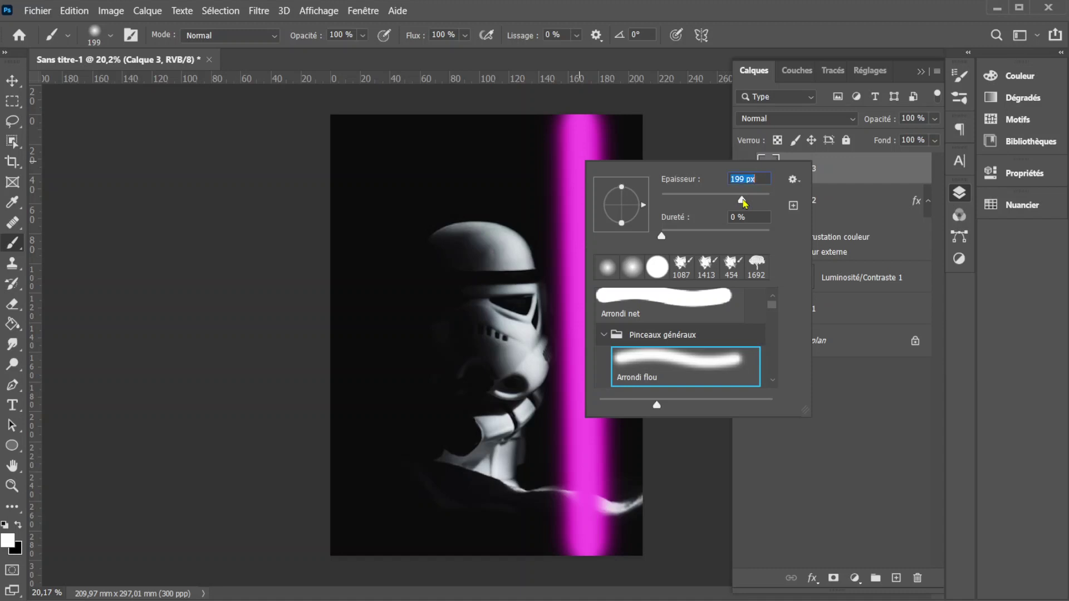
pyautogui.click(579, 115)
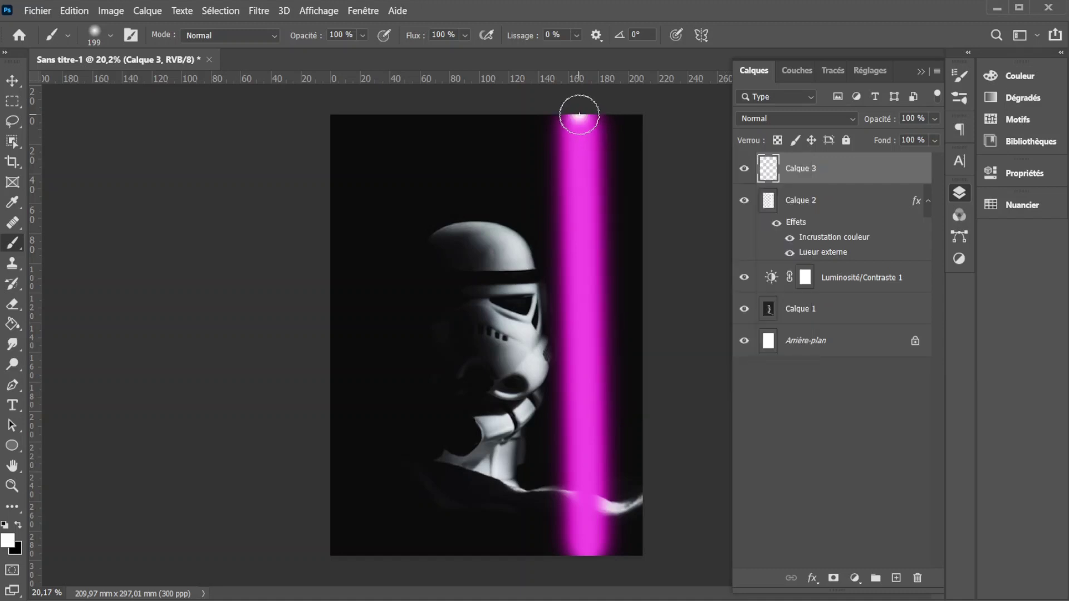
pyautogui.keyDown('shift'); pyautogui.click(587, 554); pyautogui.keyUp('shift')
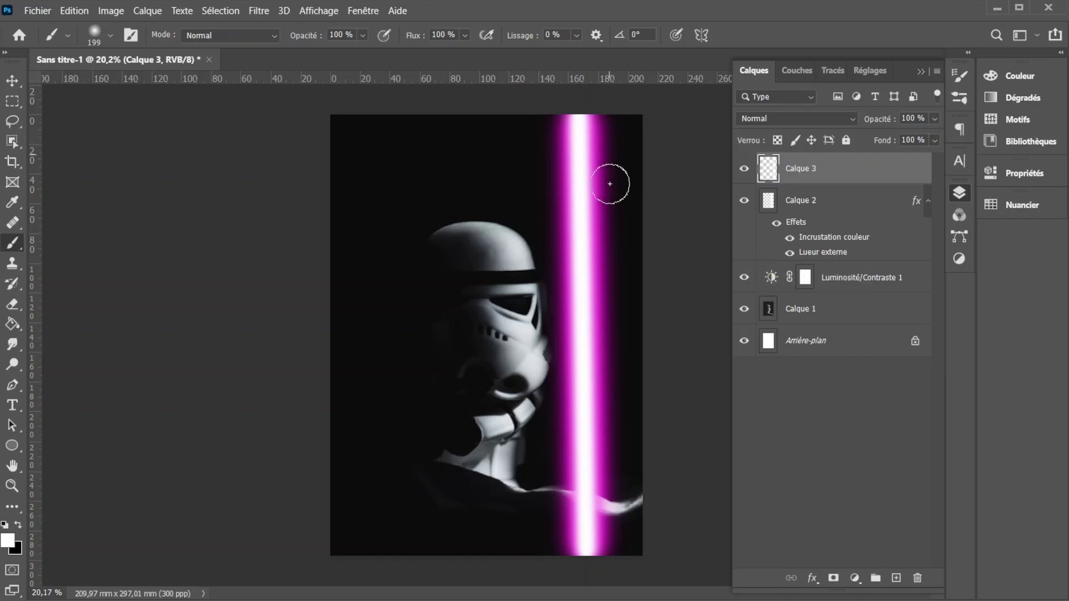
# Add a linear gradient fill layer directly above Calque 1, with its angle set to -180°
pyautogui.click(772, 316)
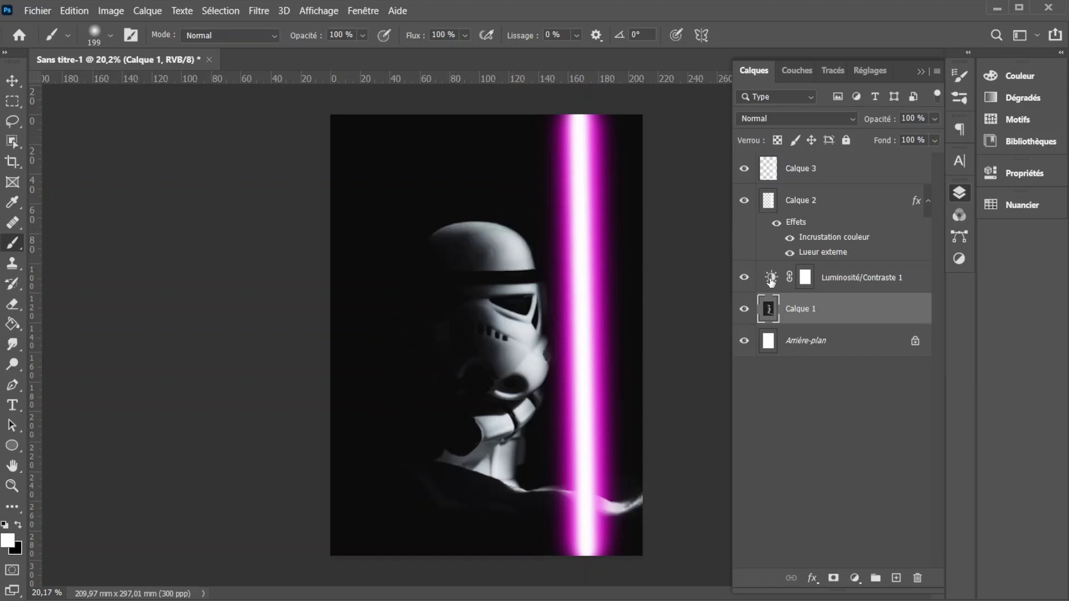
pyautogui.click(771, 280)
pyautogui.click(767, 315)
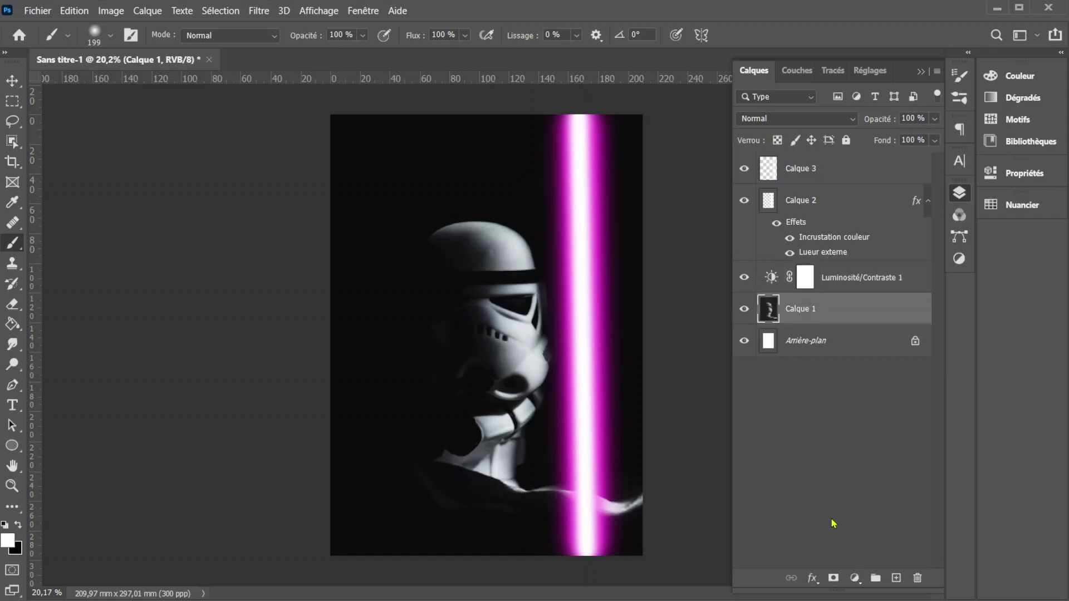
pyautogui.click(855, 578)
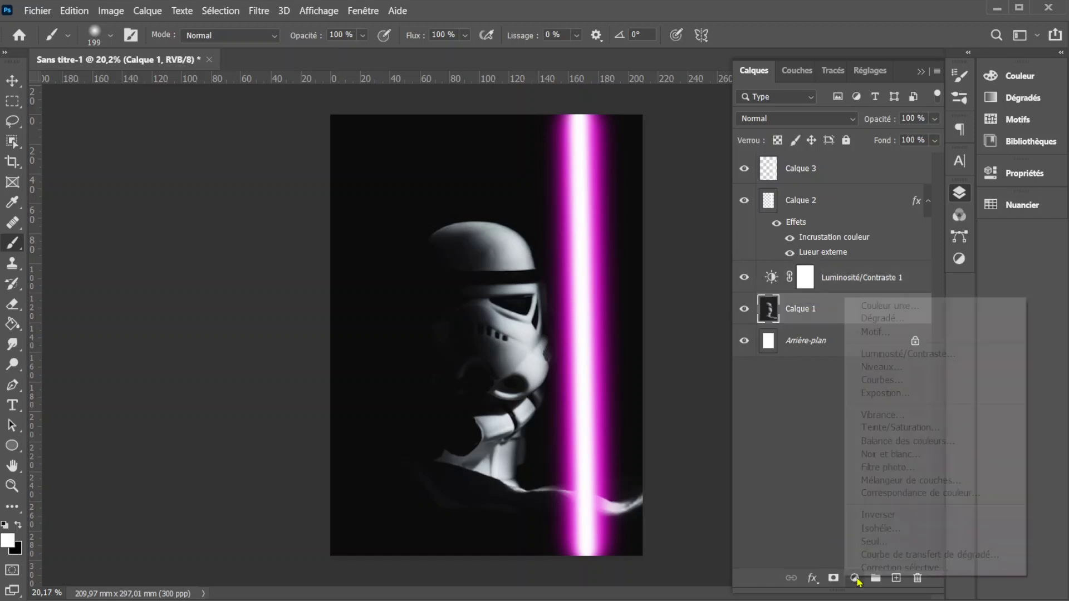
pyautogui.click(877, 318)
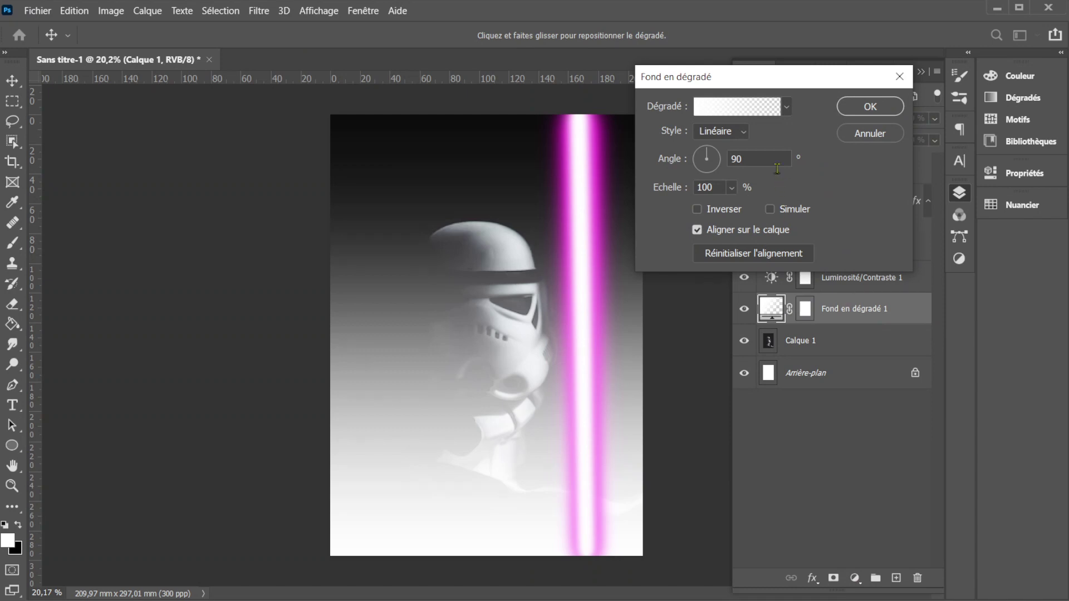
pyautogui.doubleClick(732, 158)
pyautogui.write('-180')
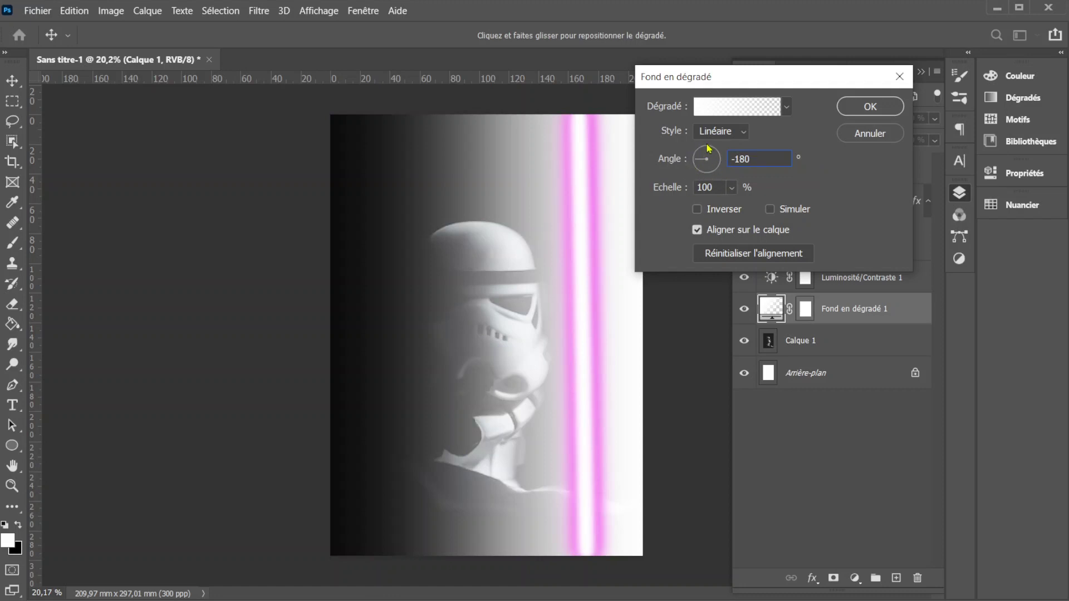
pyautogui.click(855, 109)
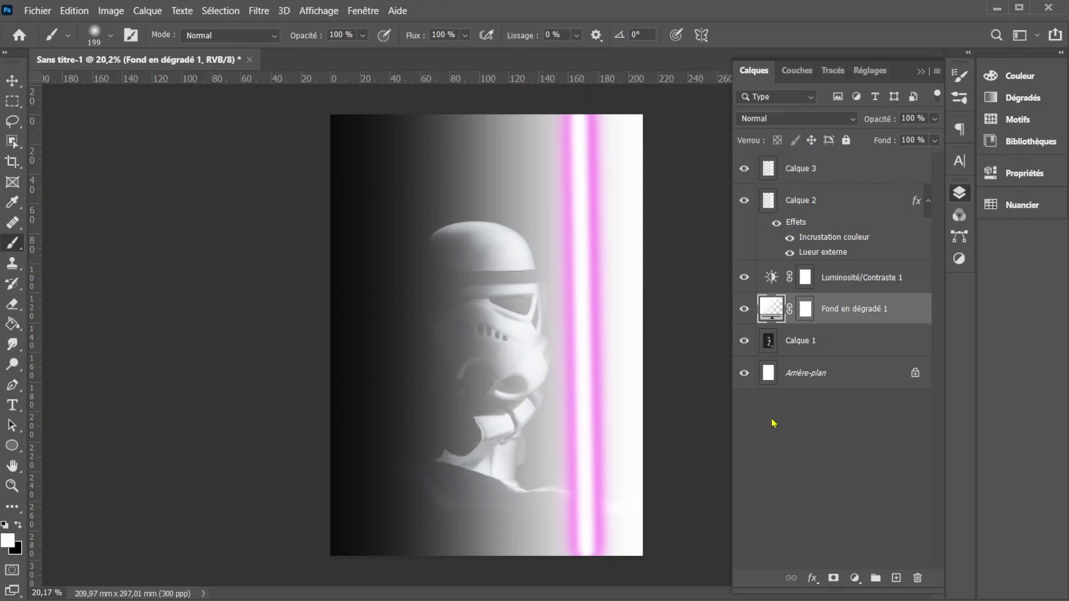
# Recolour the gradient fill's opaque colour stop to magenta ff04ea, keeping the fade to transparent, and apply it
pyautogui.doubleClick(771, 309)
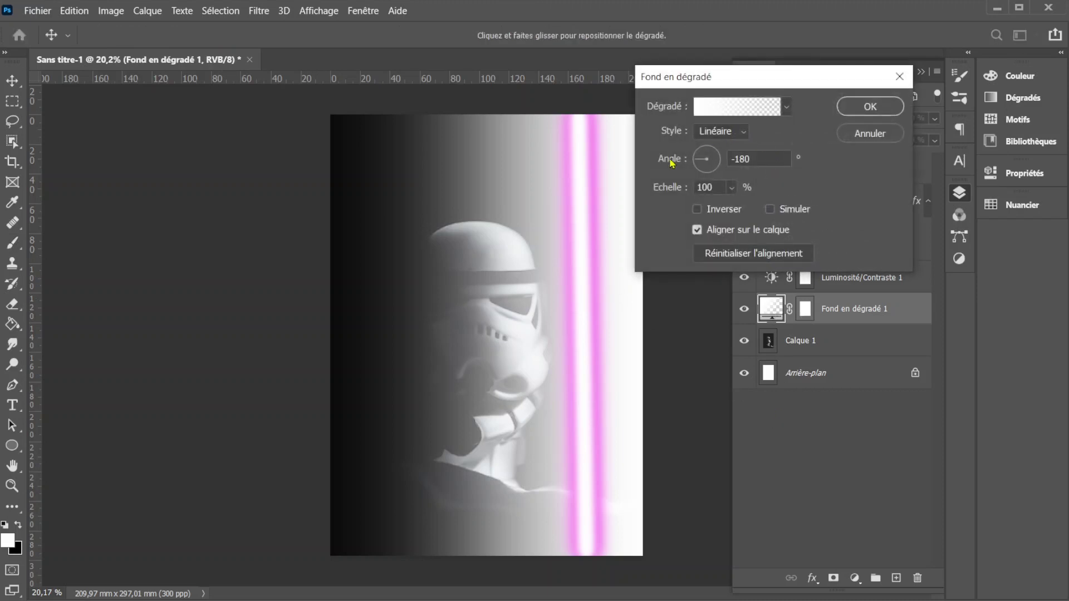
pyautogui.moveTo(603, 363)
pyautogui.mouseDown()
pyautogui.moveTo(570, 363)
pyautogui.moveTo(640, 365)
pyautogui.moveTo(549, 363)
pyautogui.moveTo(630, 363)
pyautogui.moveTo(604, 362)
pyautogui.mouseUp()
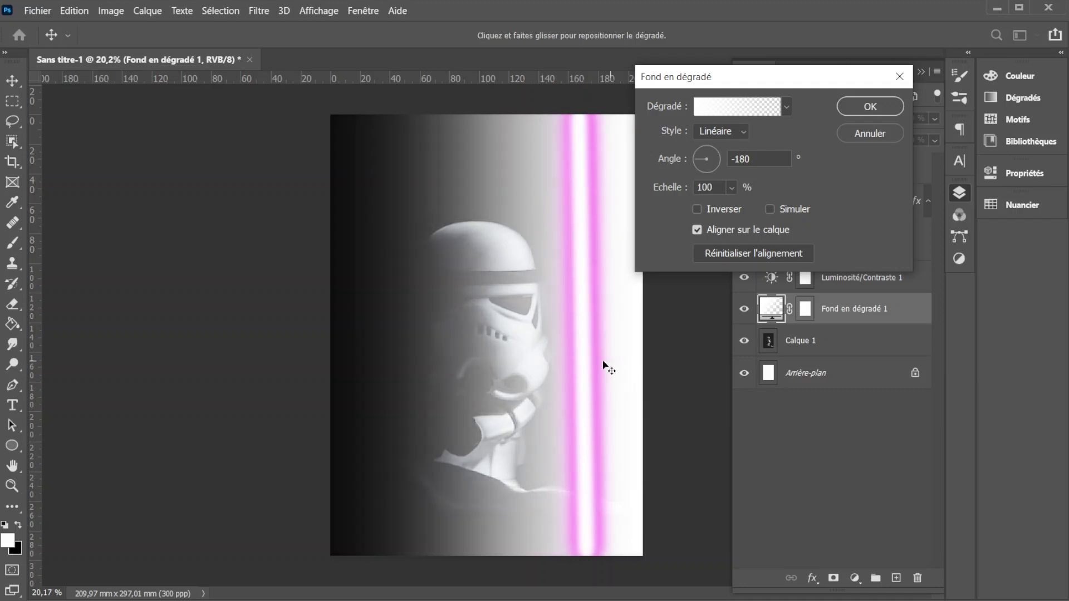
pyautogui.click(711, 107)
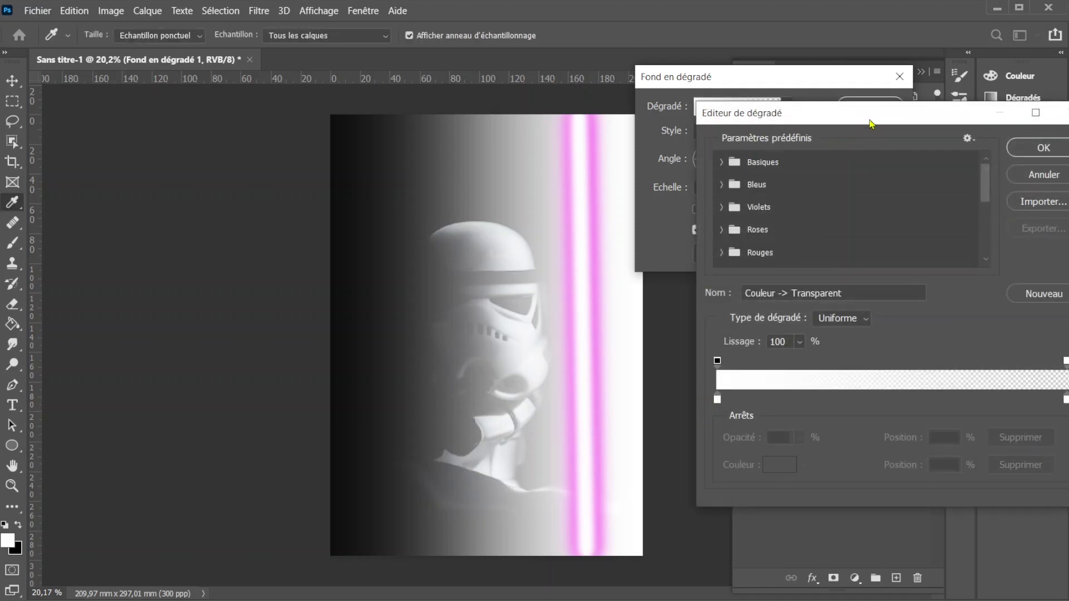
pyautogui.moveTo(872, 123); pyautogui.dragTo(828, 117)
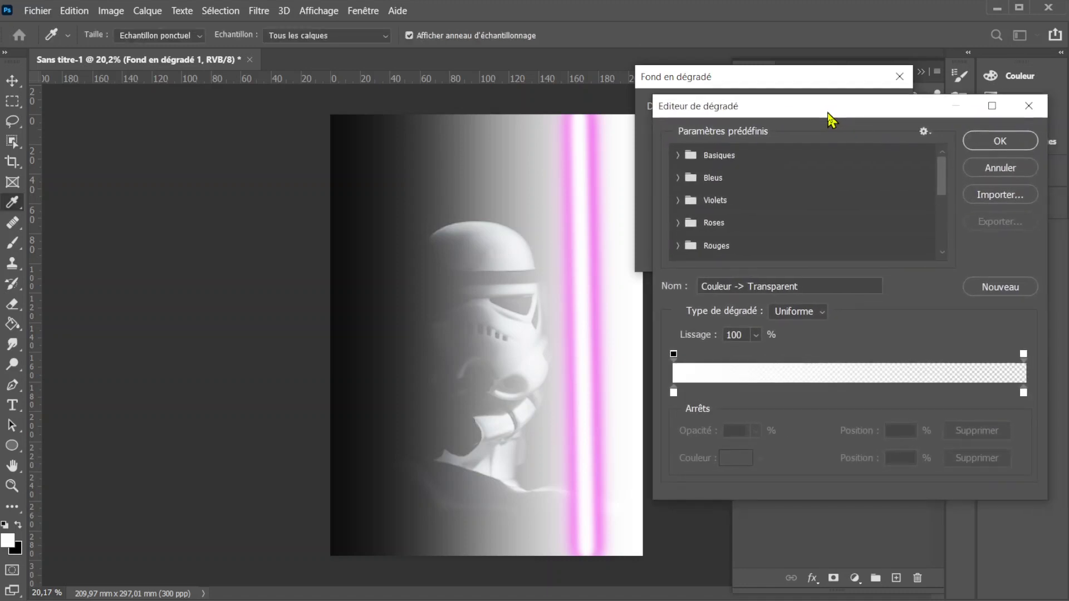
pyautogui.doubleClick(674, 393)
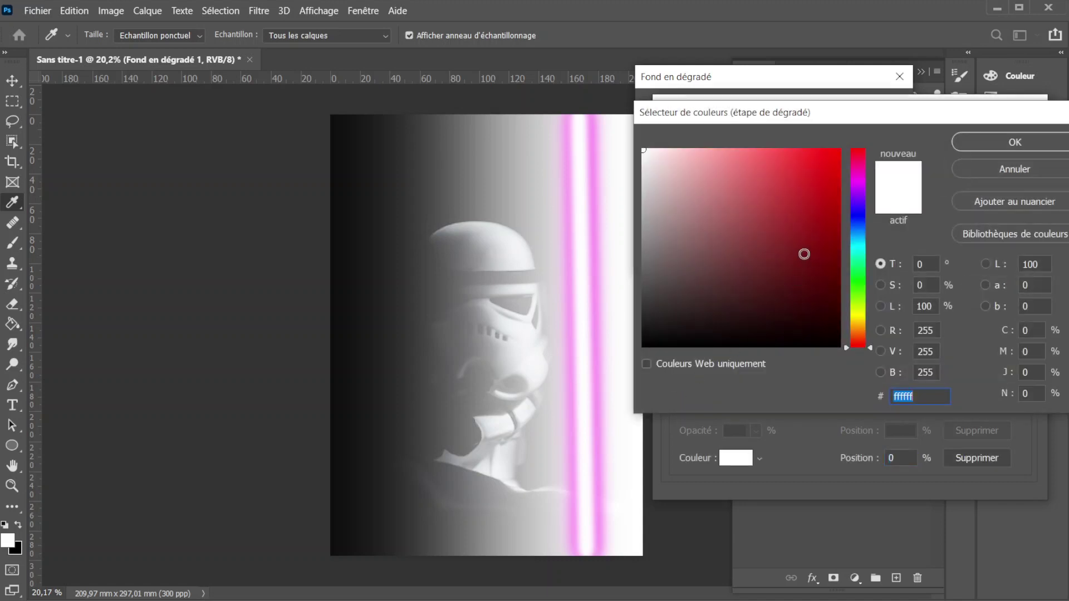
pyautogui.click(858, 179)
pyautogui.click(839, 149)
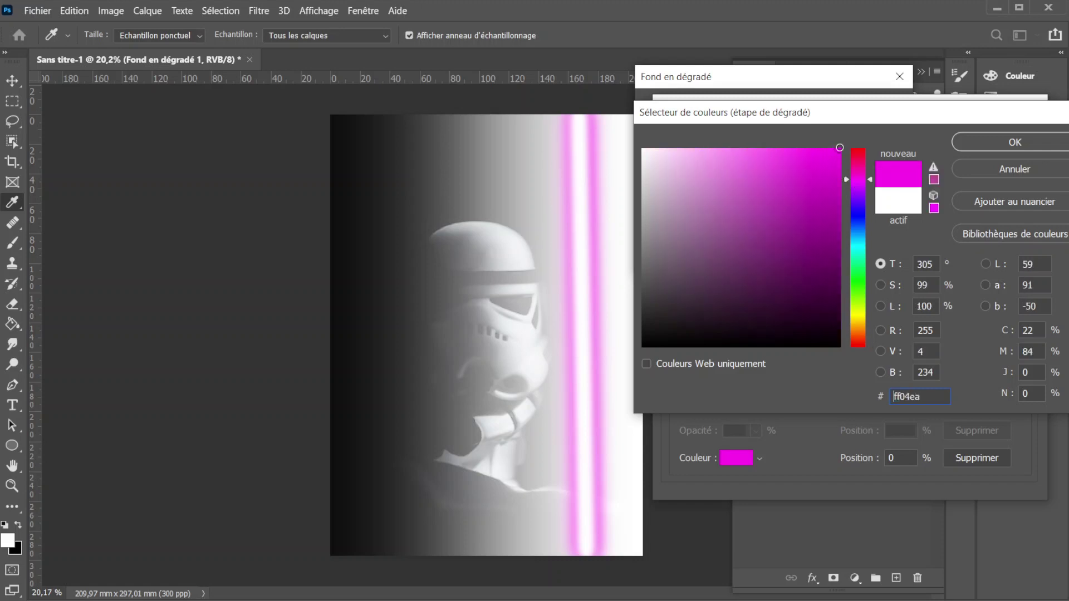
pyautogui.click(978, 145)
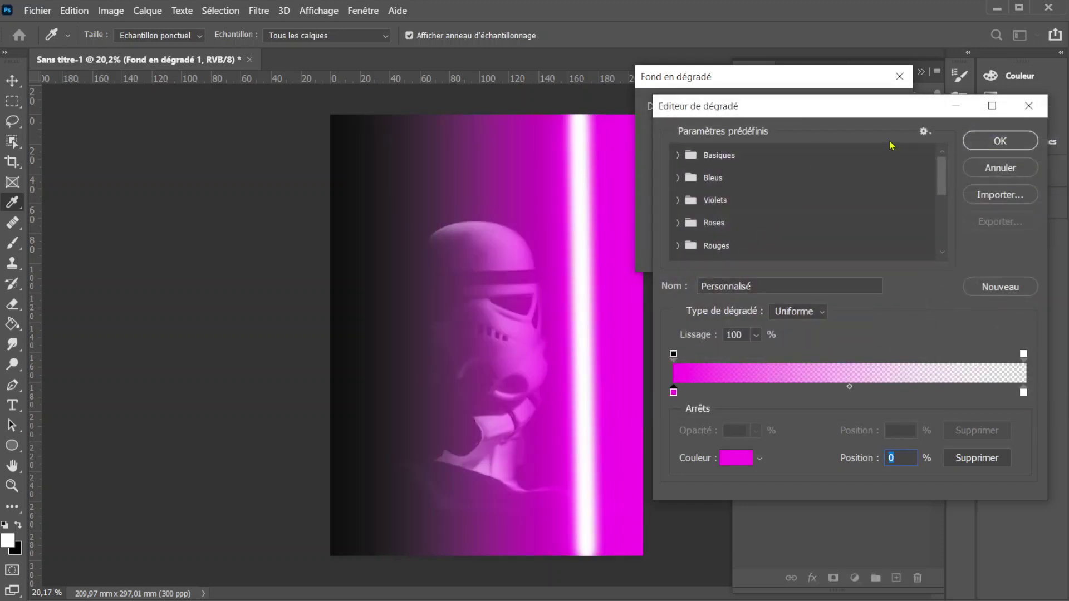
pyautogui.click(987, 147)
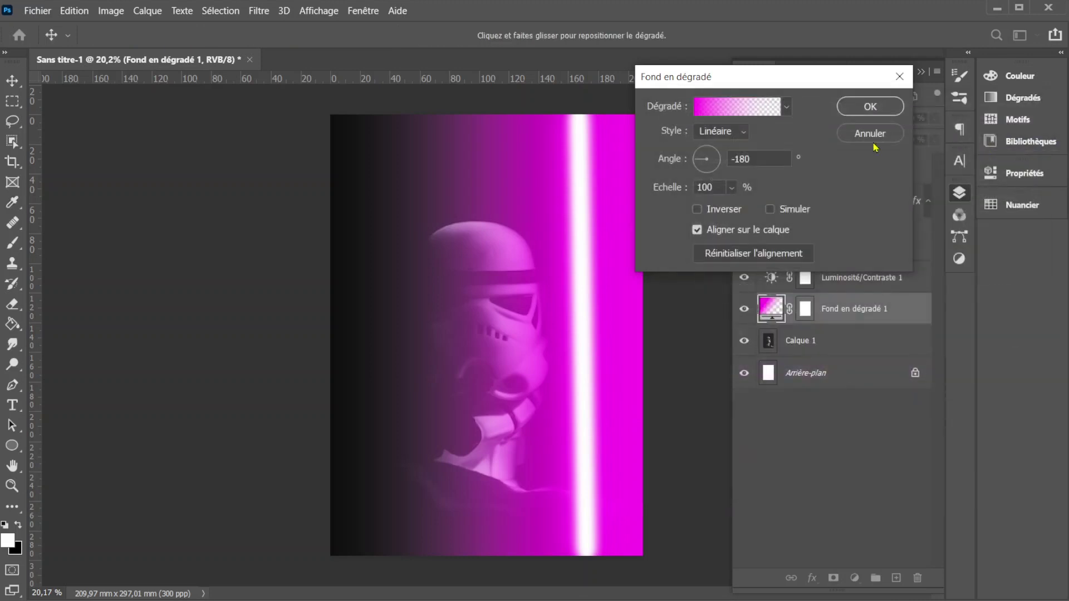
pyautogui.click(852, 109)
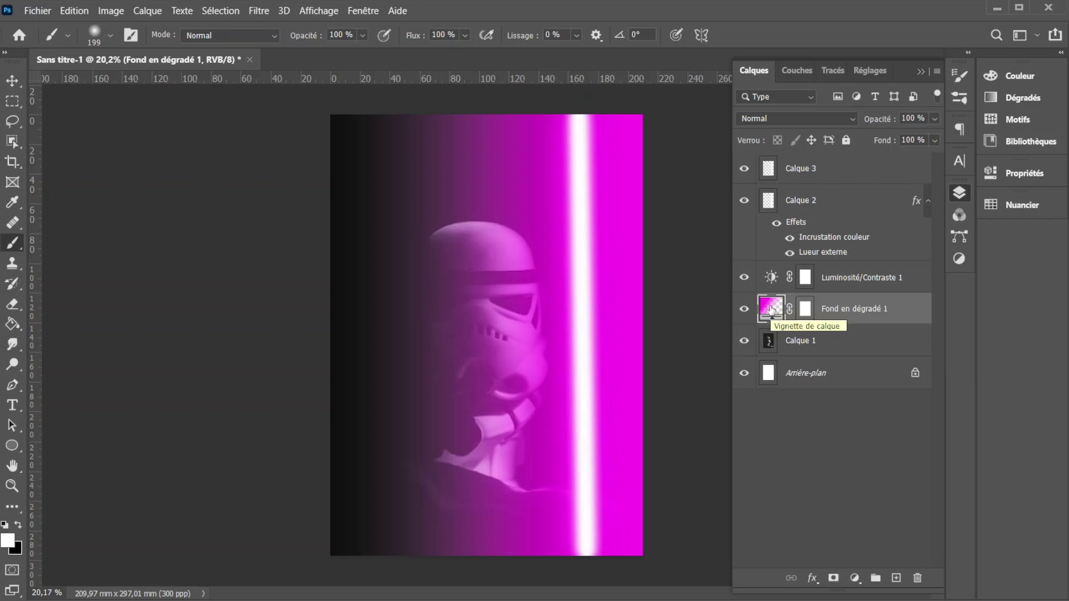
# Set the blend mode of the Fond en dégradé 1 layer to Couleur and deselect the layer
pyautogui.click(795, 119)
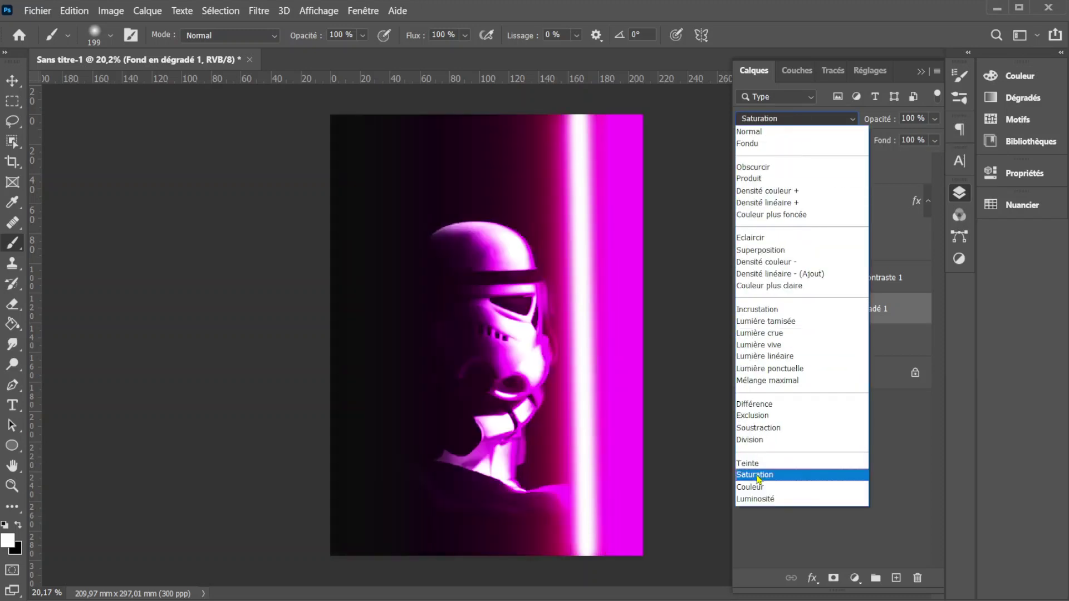
pyautogui.click(760, 488)
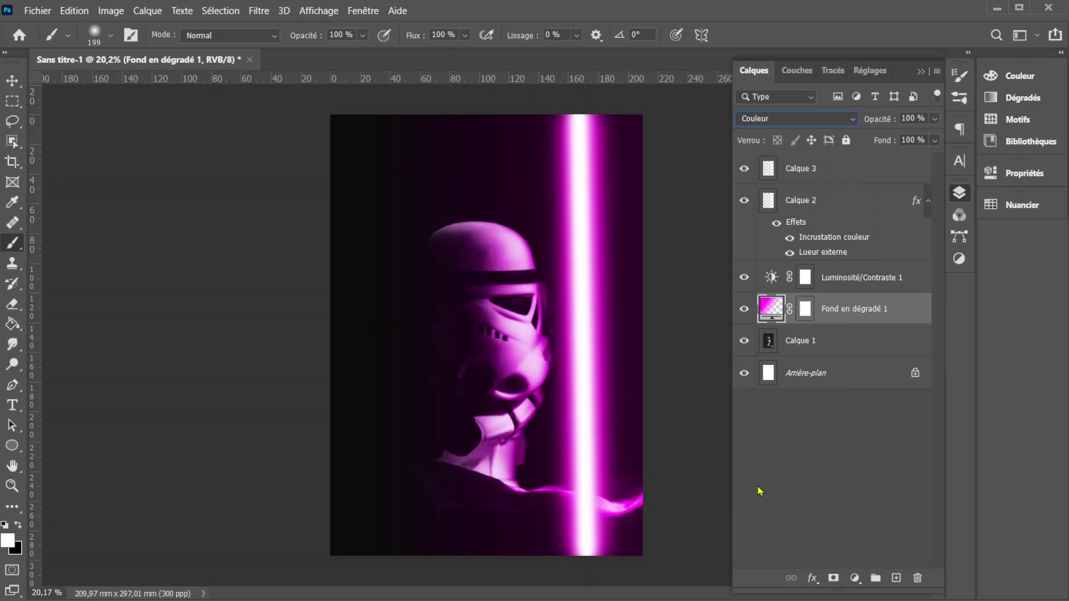
pyautogui.click(761, 490)
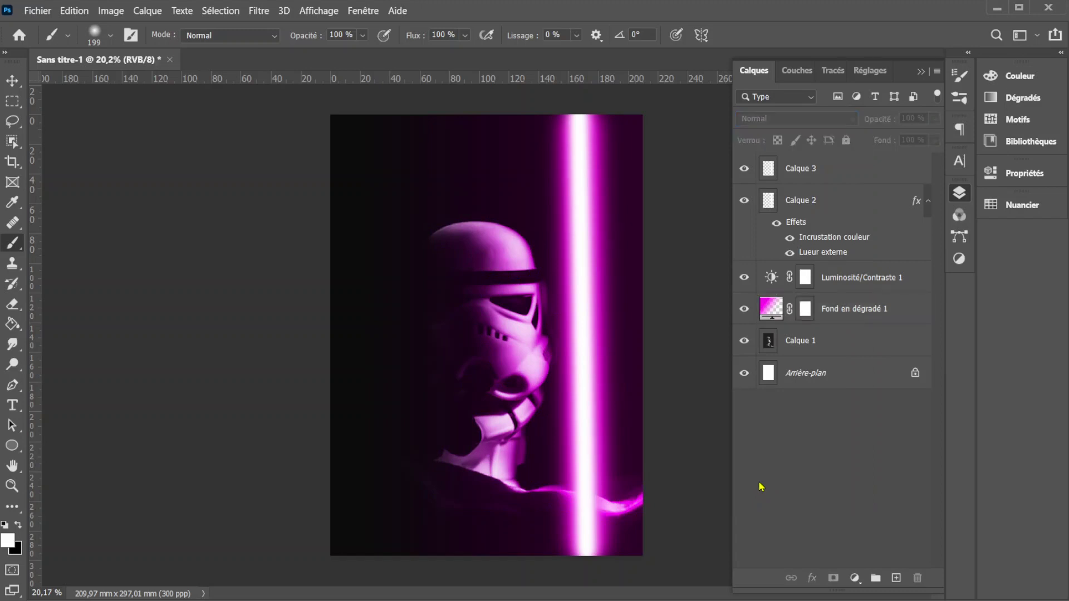
# Create a new empty layer above Luminosité/Contraste 1, with white as the foreground colour
pyautogui.click(772, 308)
pyautogui.click(768, 341)
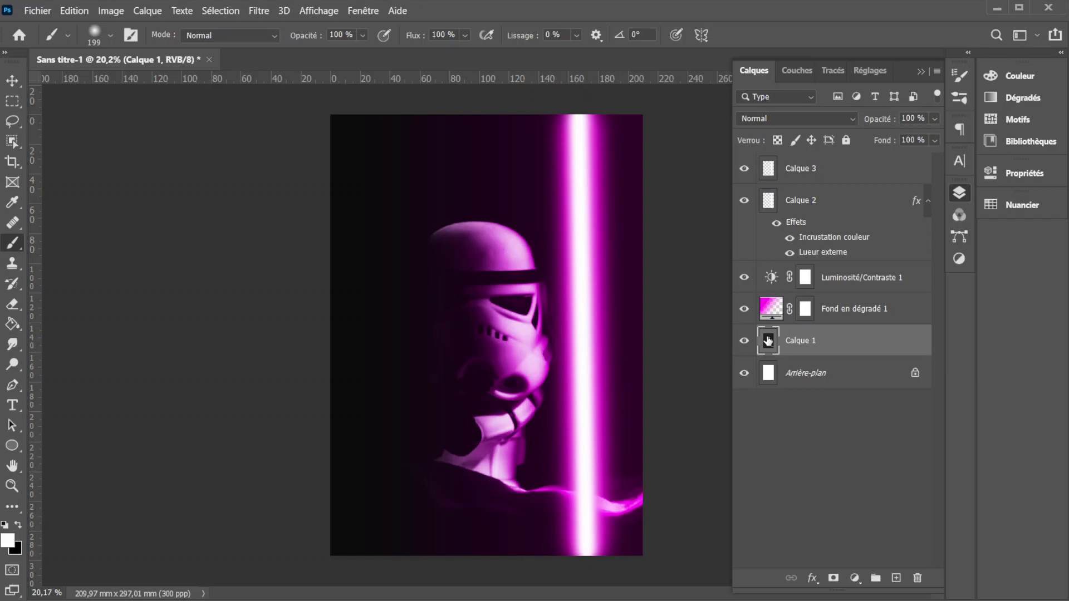
pyautogui.click(774, 281)
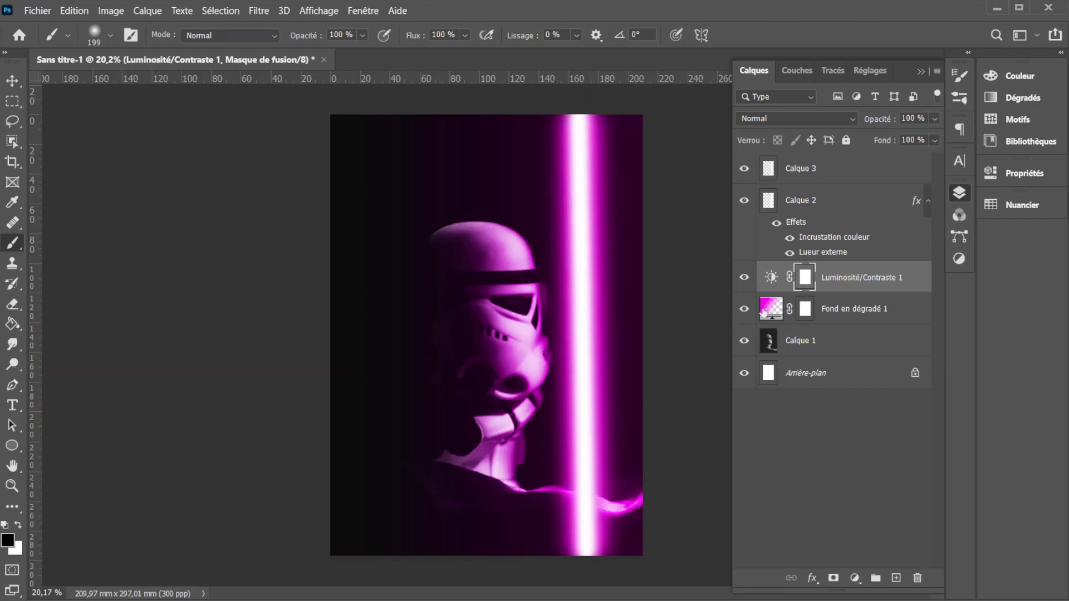
pyautogui.press('x')
pyautogui.click(895, 578)
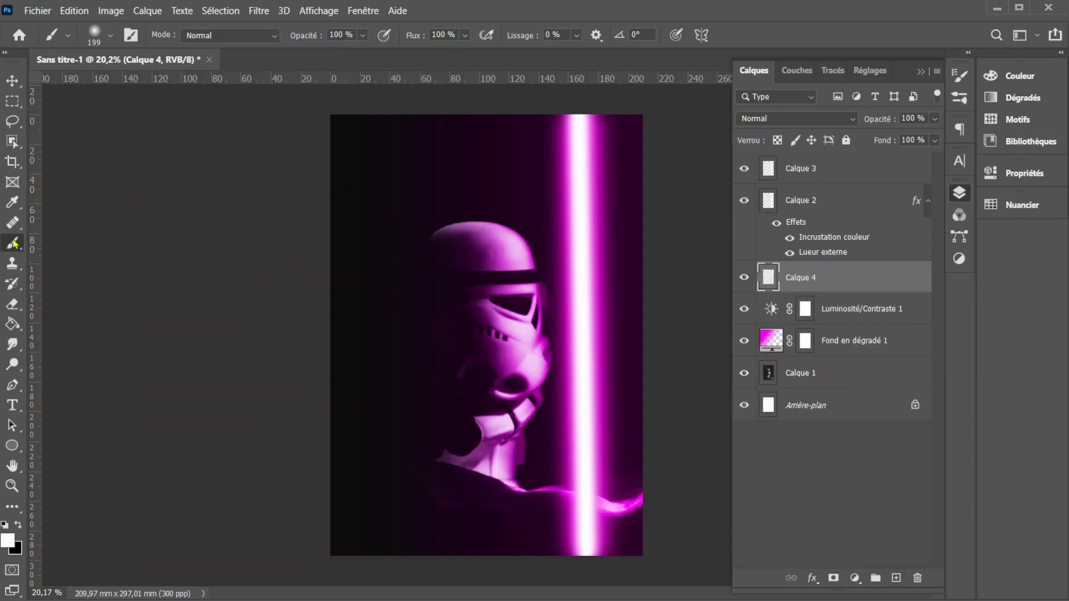
# Set the soft brush's spacing (Pas) to 83% and enable Diffusion at 177% with a Nombre of 3
pyautogui.click(131, 35)
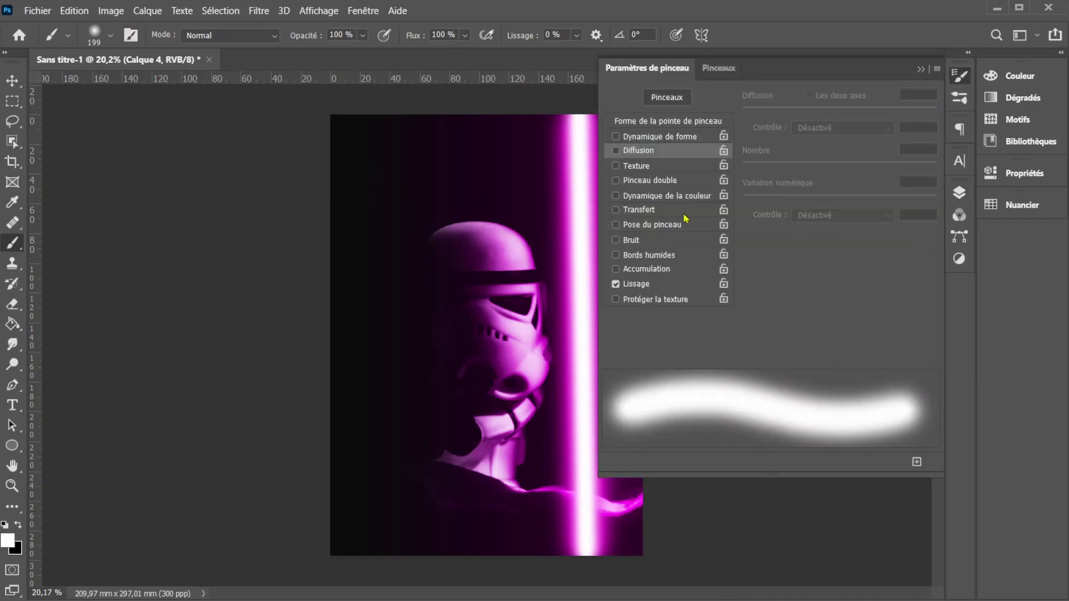
pyautogui.click(661, 124)
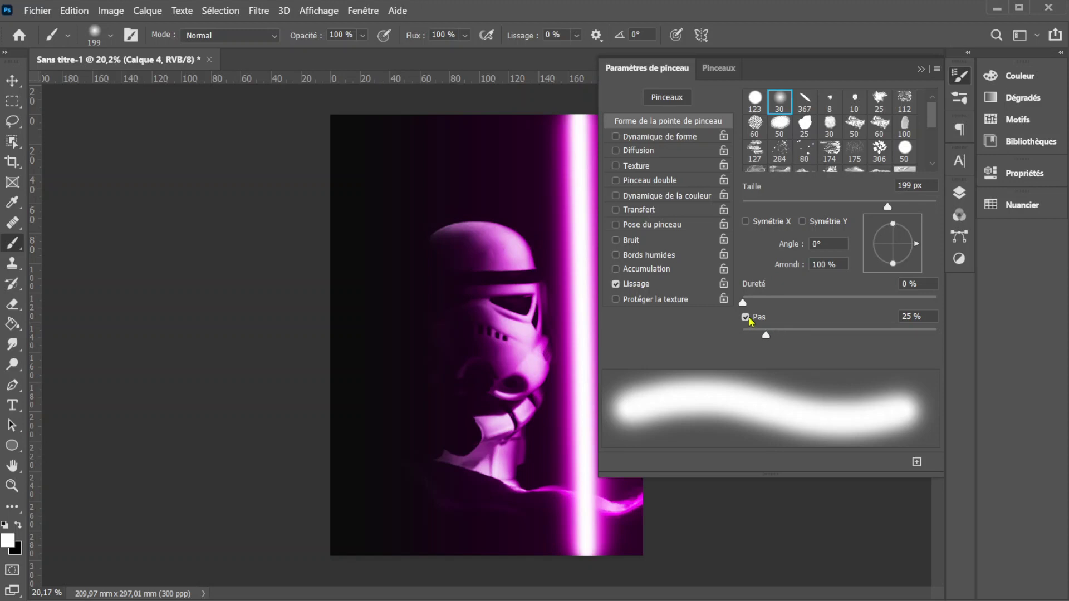
pyautogui.moveTo(766, 336); pyautogui.dragTo(822, 341)
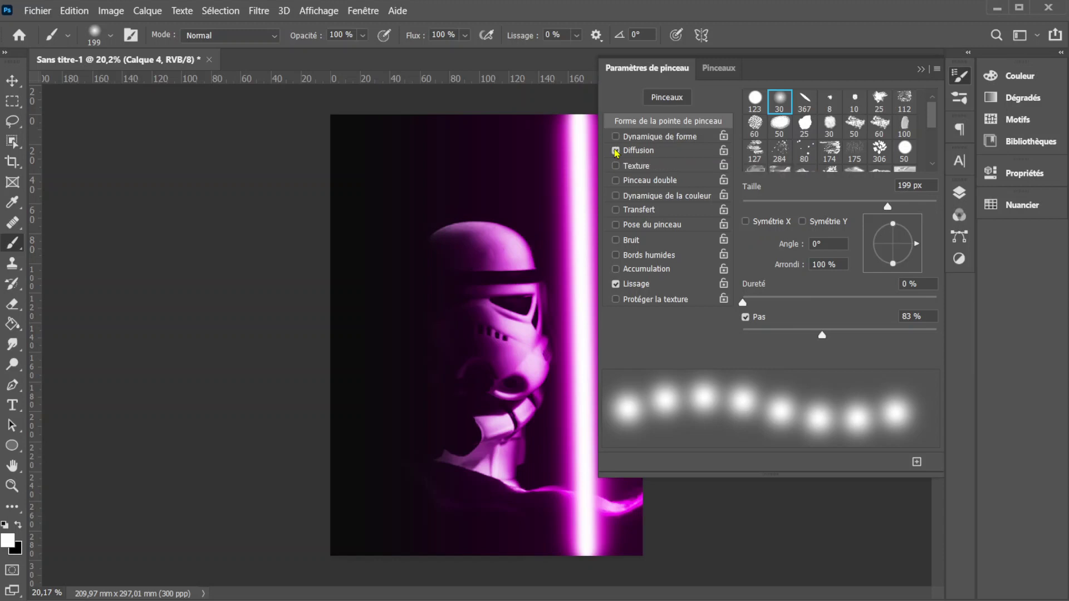
pyautogui.click(638, 152)
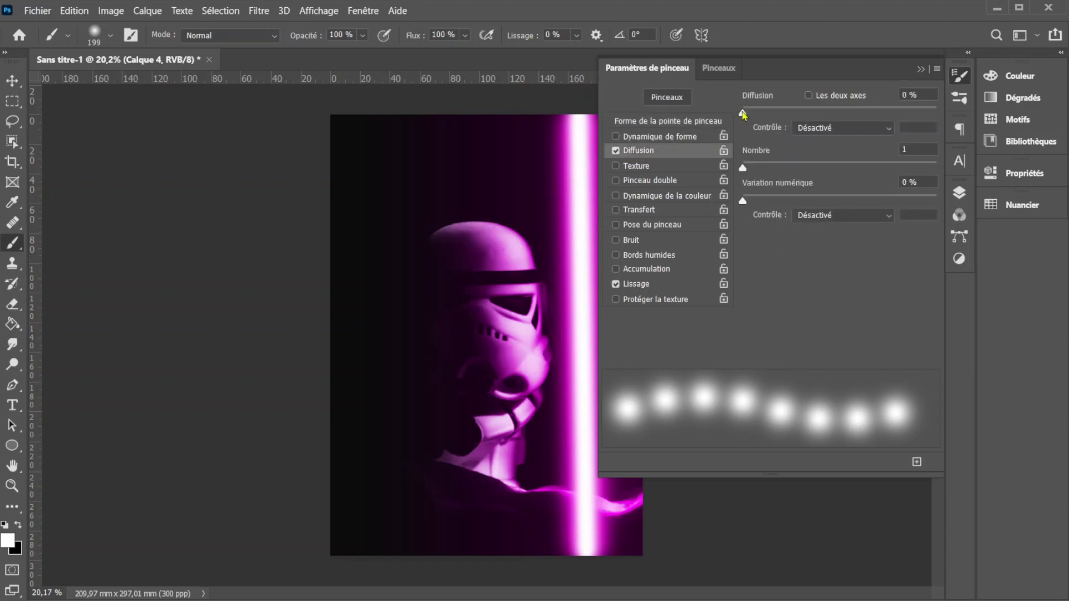
pyautogui.moveTo(742, 115)
pyautogui.mouseDown()
pyautogui.moveTo(769, 119)
pyautogui.moveTo(765, 132)
pyautogui.mouseUp()
pyautogui.moveTo(746, 174); pyautogui.dragTo(766, 176)
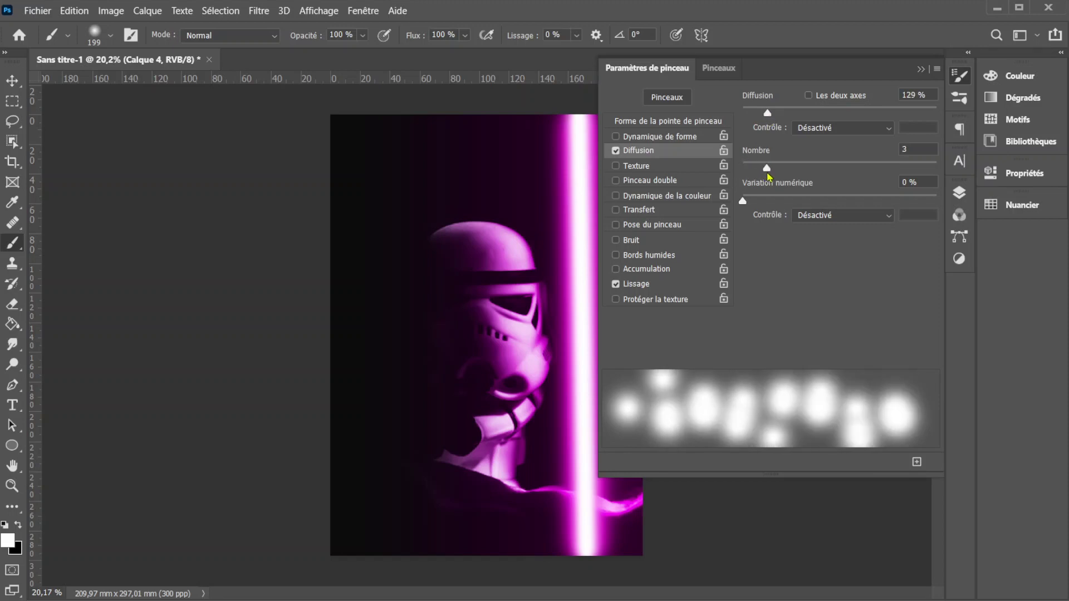
pyautogui.moveTo(767, 119); pyautogui.dragTo(780, 119)
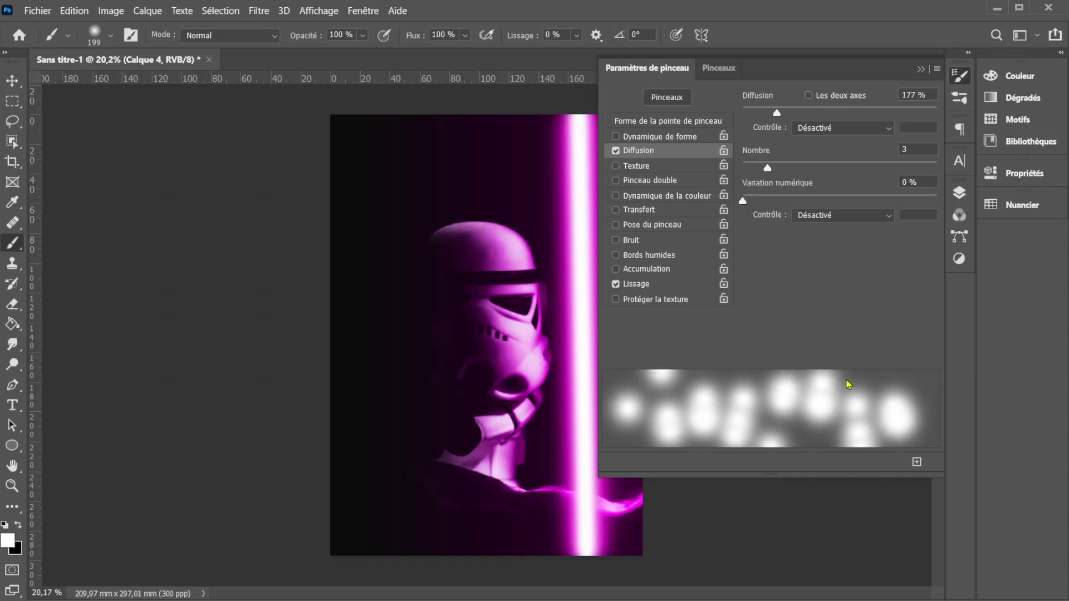
# Enable Dynamique de forme for the brush with a size variation of 53% and close the brush settings
pyautogui.click(670, 138)
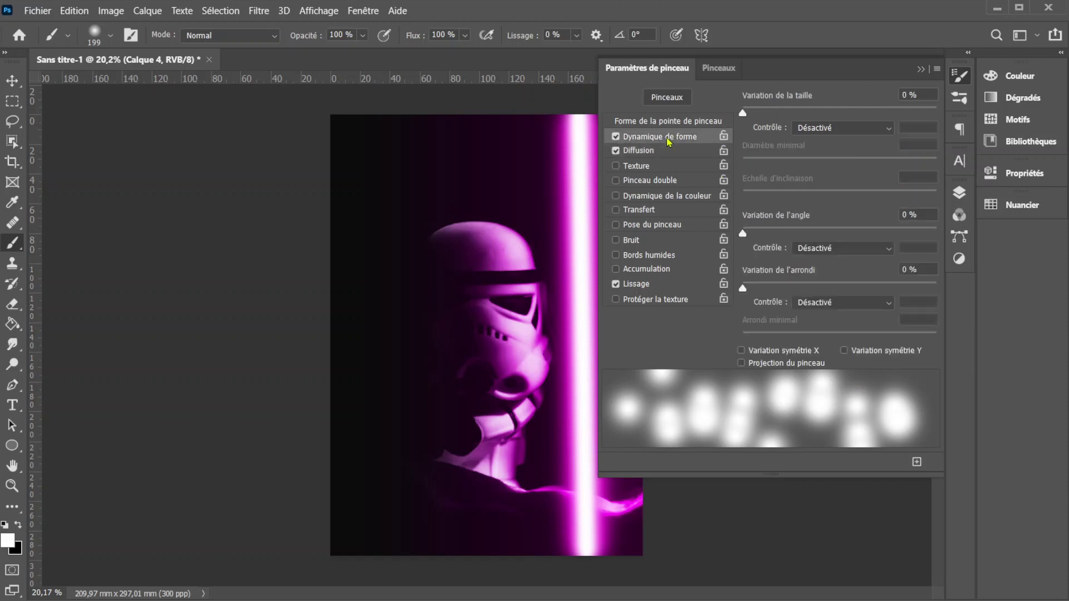
pyautogui.moveTo(742, 115); pyautogui.dragTo(848, 132)
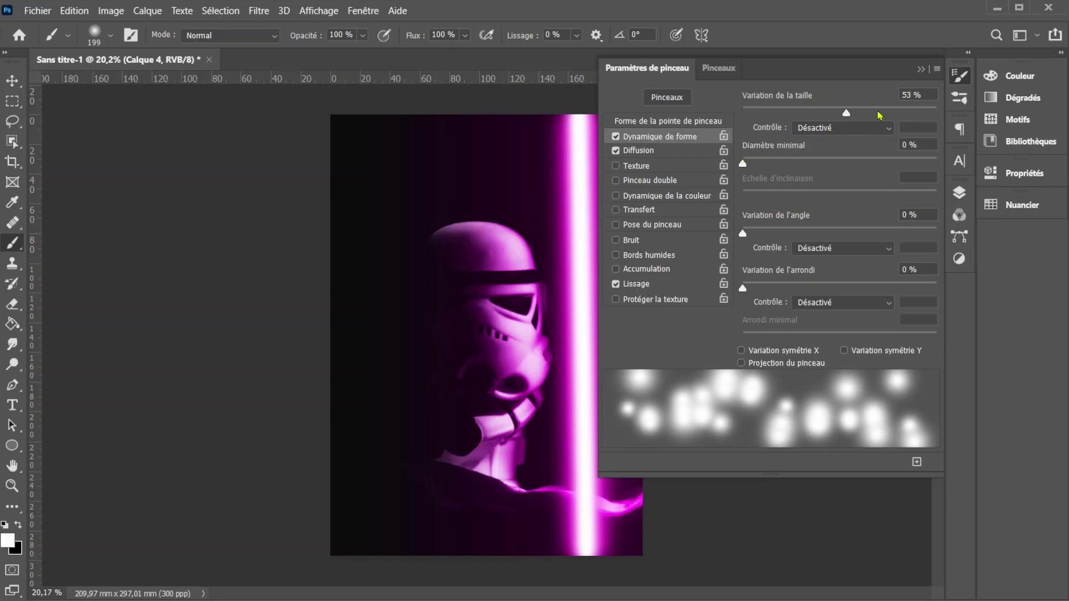
pyautogui.click(921, 71)
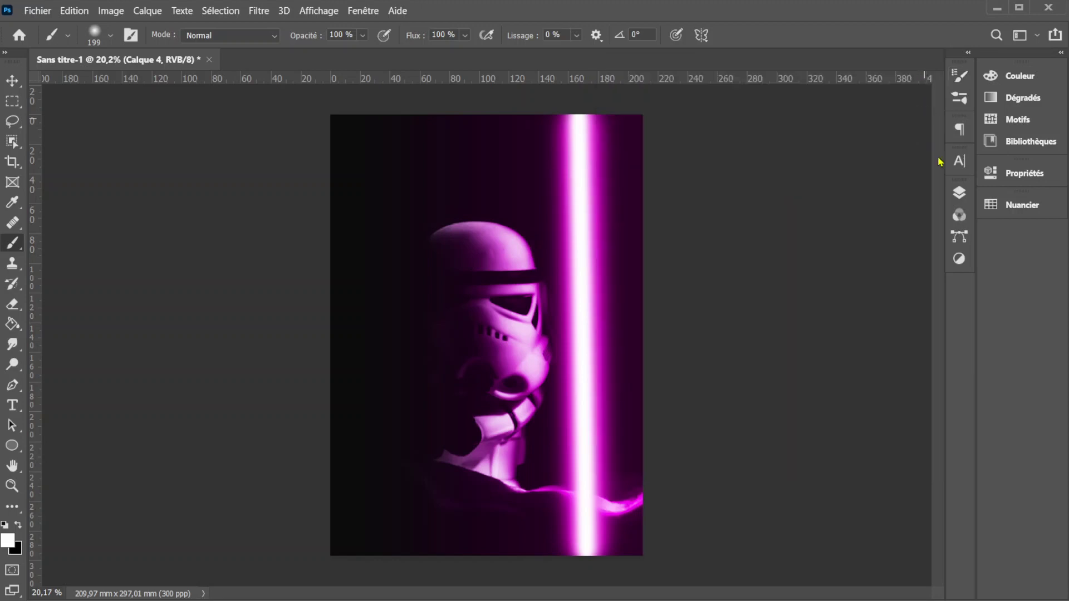
# Scatter soft white dots down the beam on Calque 4 with a 323 px brush, and move that layer beneath Fond en dégradé 1
pyautogui.click(959, 193)
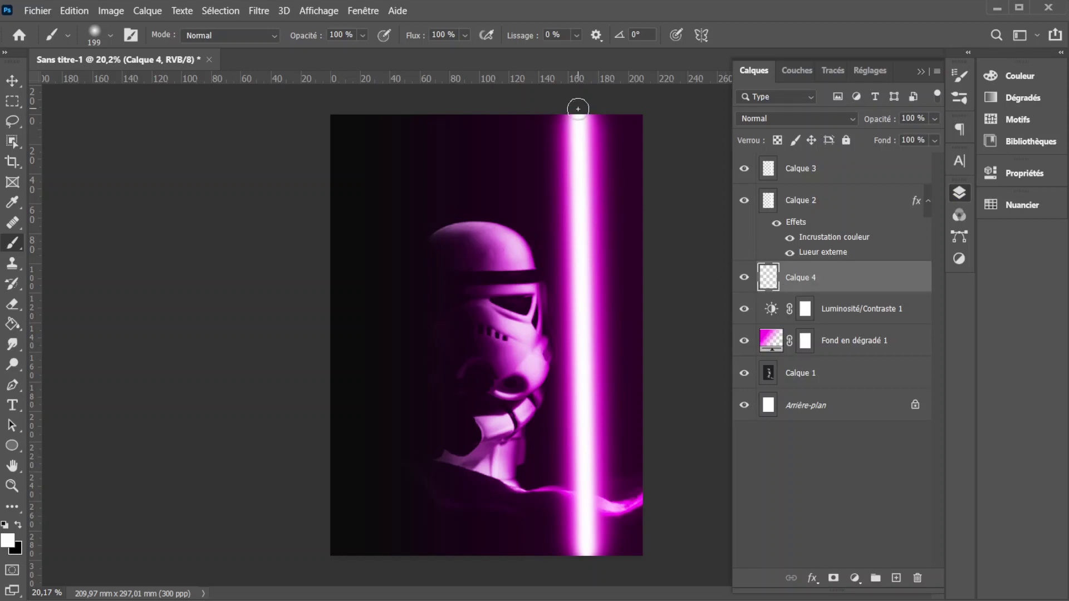
pyautogui.rightClick(579, 145)
pyautogui.moveTo(744, 187); pyautogui.dragTo(755, 191)
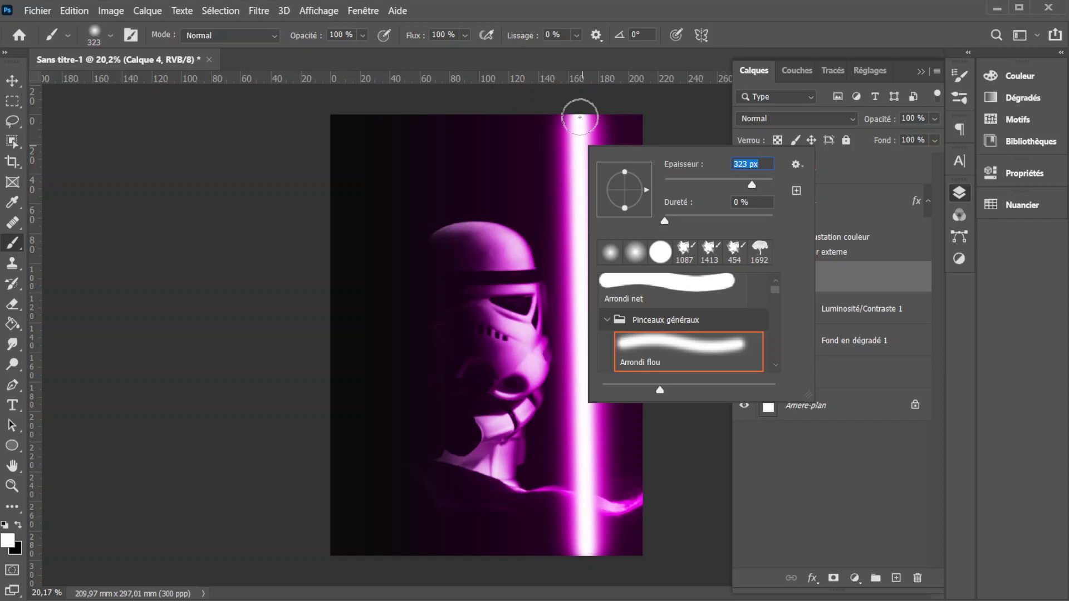
pyautogui.press('Return')
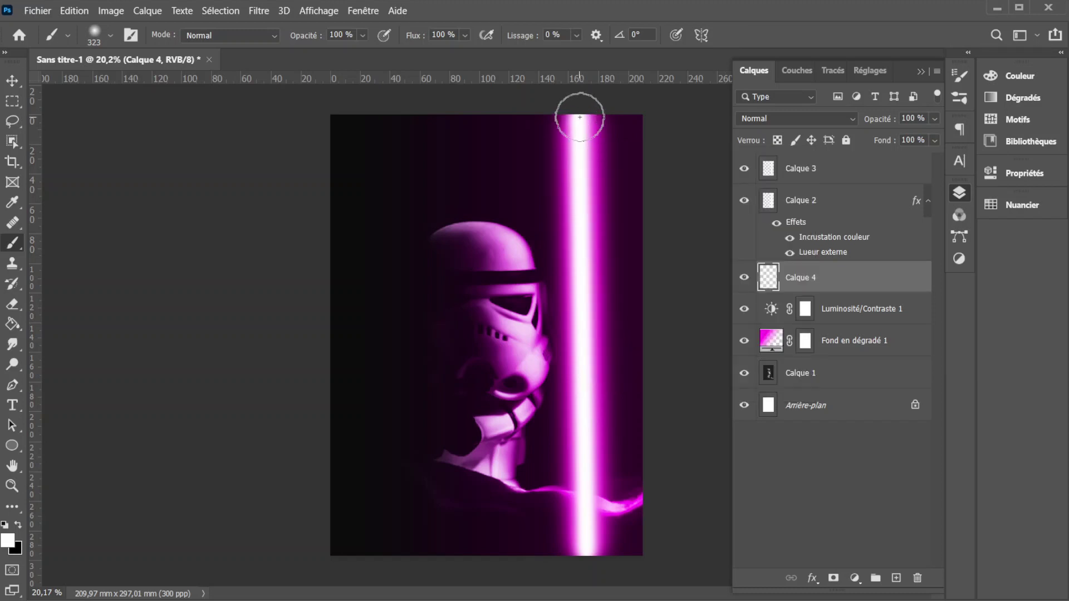
pyautogui.keyDown('shift'); pyautogui.click(588, 553); pyautogui.keyUp('shift')
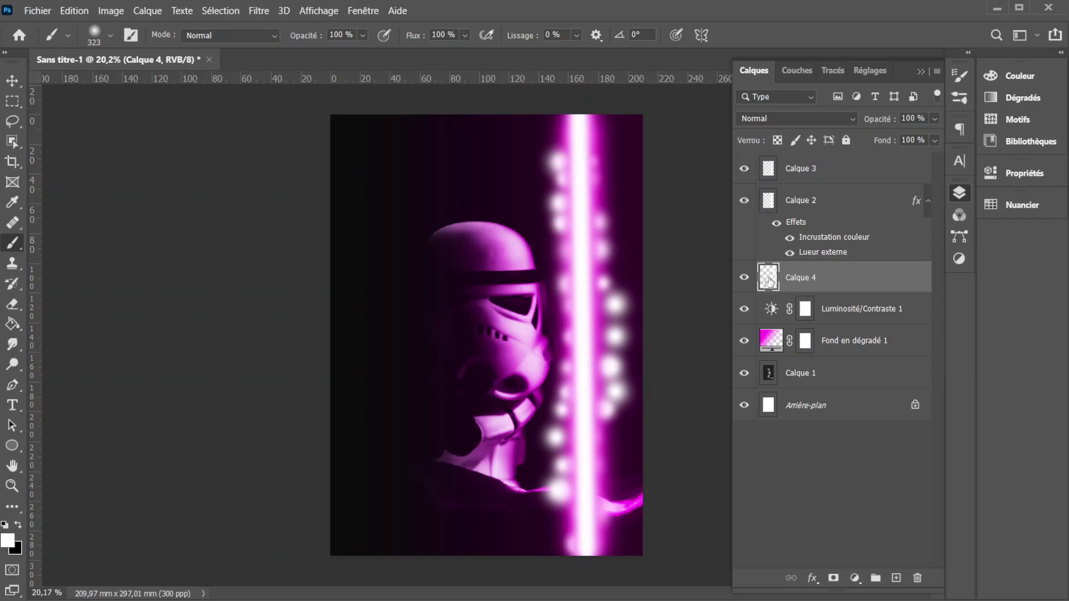
pyautogui.moveTo(770, 283); pyautogui.dragTo(767, 355)
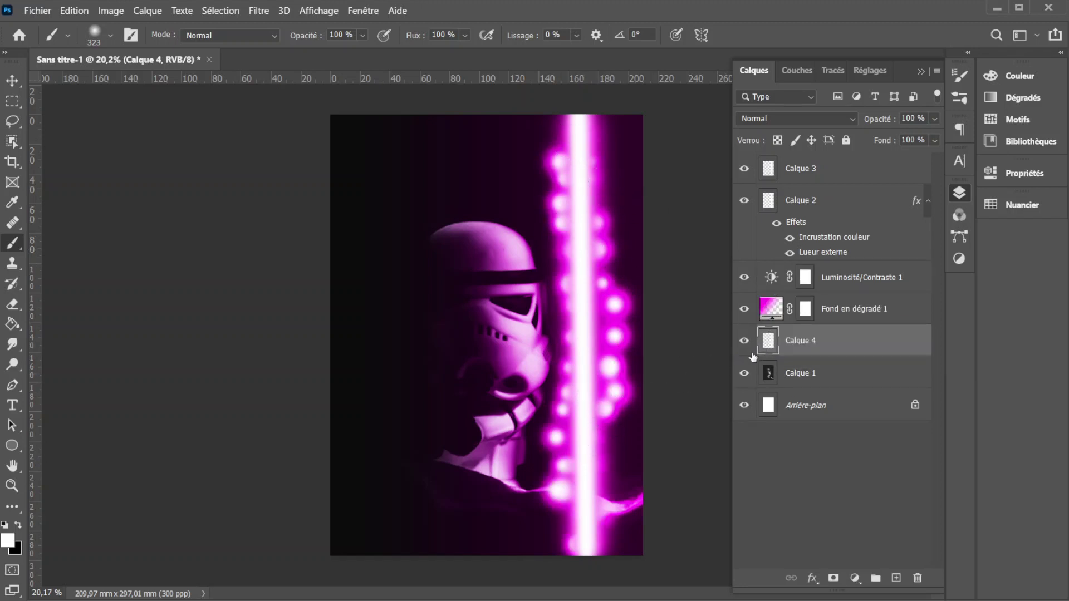
# Squeeze the white dots on Calque 4 horizontally with Free Transform, keeping their full height, so they hug both sides of the beam
pyautogui.hotkey('ctrl', 't')
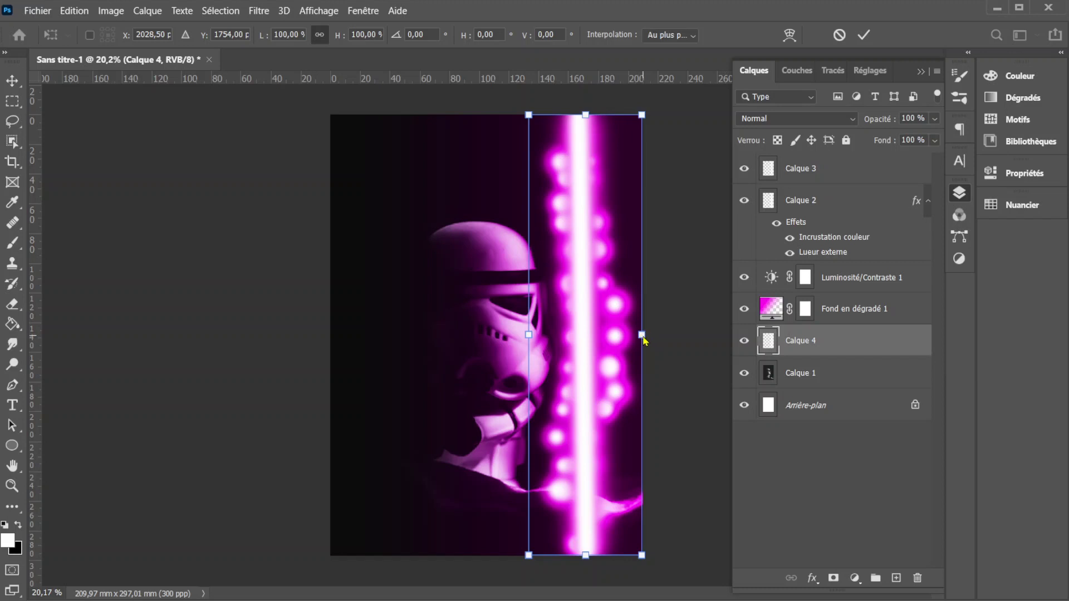
pyautogui.moveTo(642, 335); pyautogui.dragTo(618, 334)
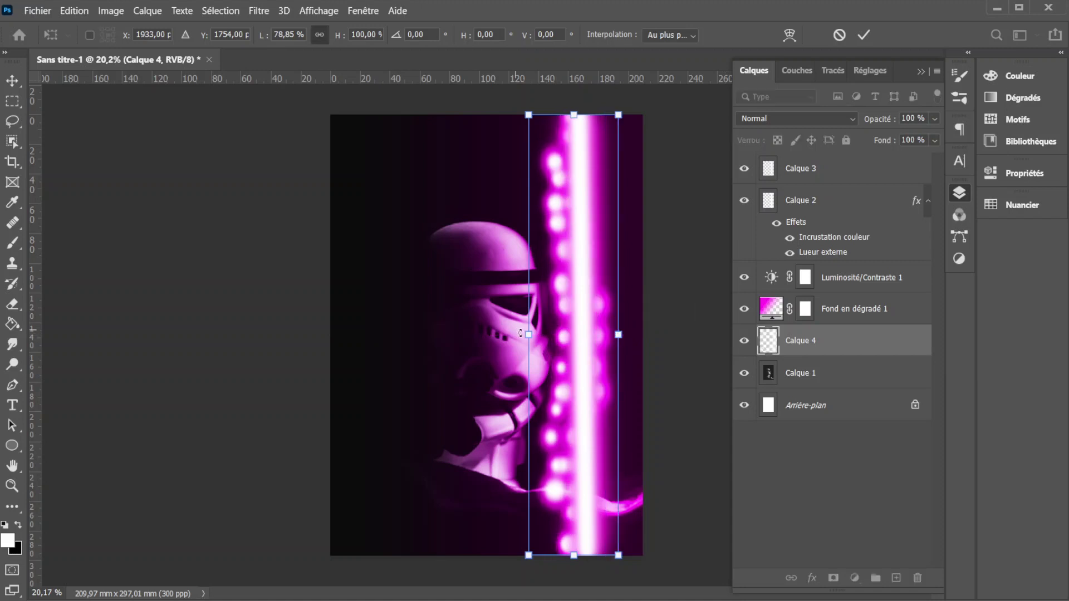
pyautogui.moveTo(528, 334); pyautogui.dragTo(554, 339)
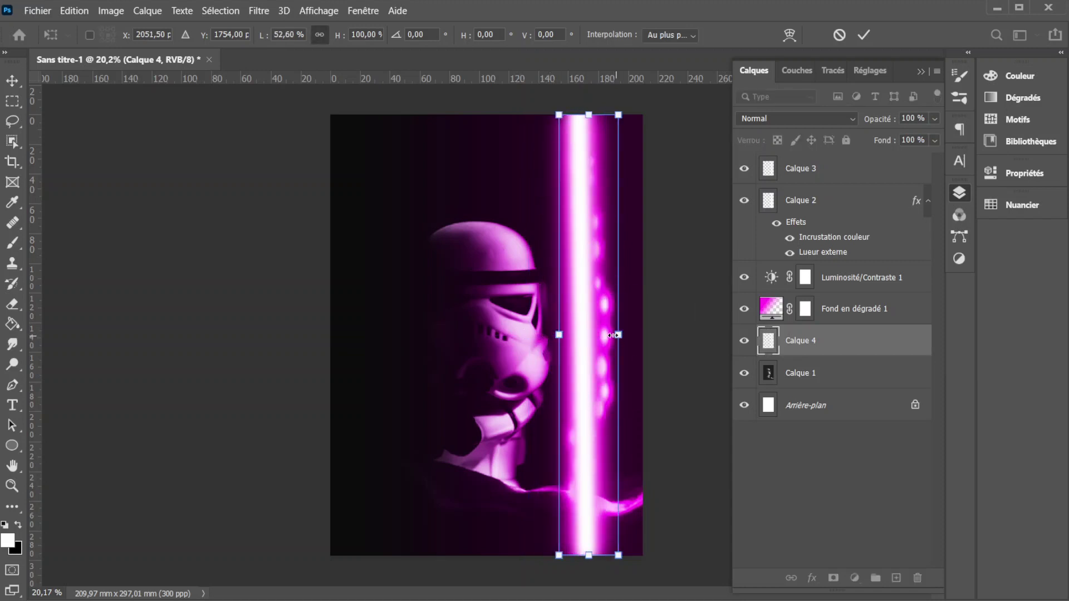
pyautogui.moveTo(618, 334); pyautogui.dragTo(549, 334)
pyautogui.press('Return')
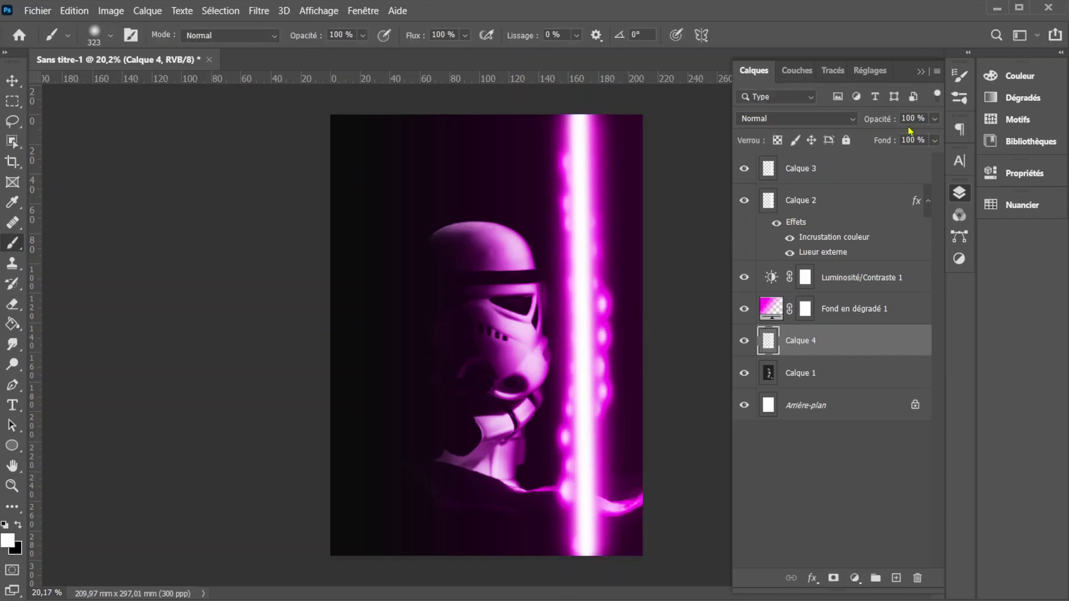
# Lower the layer opacity of Calque 4 to 47% and that of Calque 3 to 73%
pyautogui.click(934, 118)
pyautogui.moveTo(937, 135); pyautogui.dragTo(896, 143)
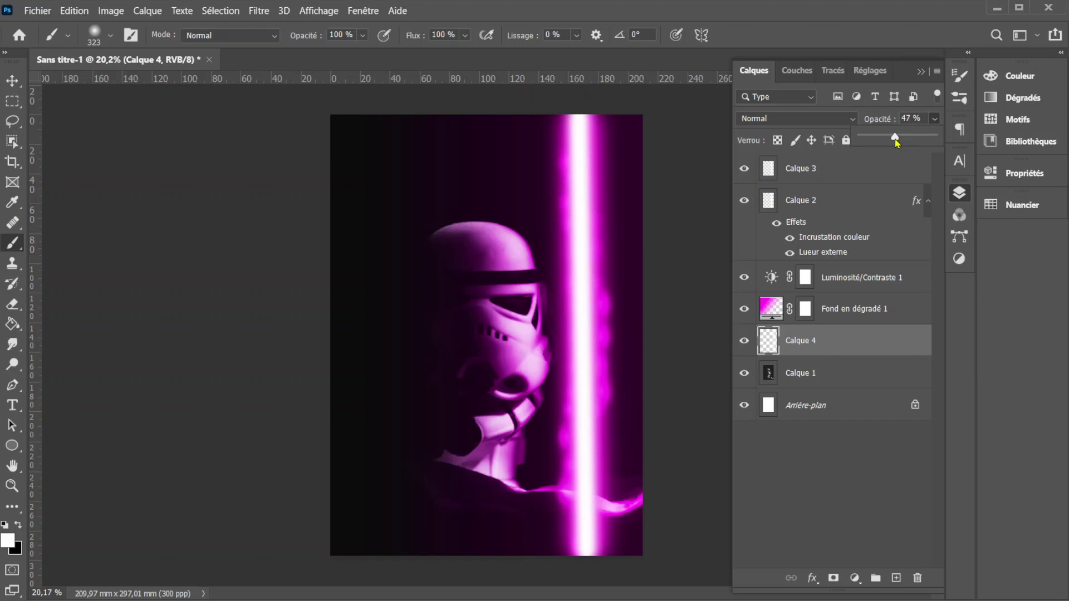
pyautogui.click(774, 178)
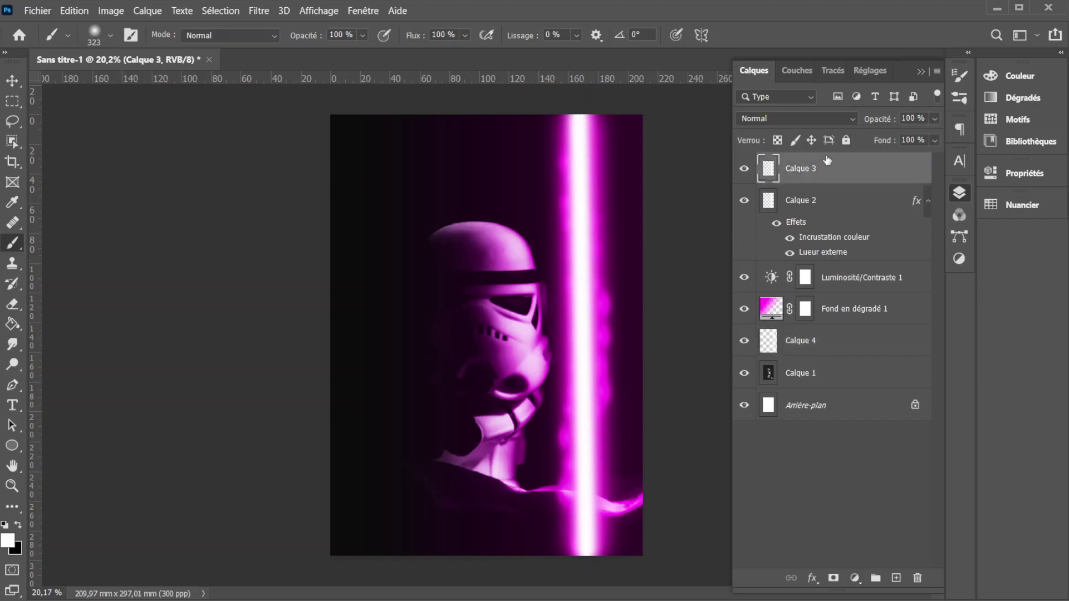
pyautogui.click(935, 119)
pyautogui.moveTo(937, 137); pyautogui.dragTo(914, 142)
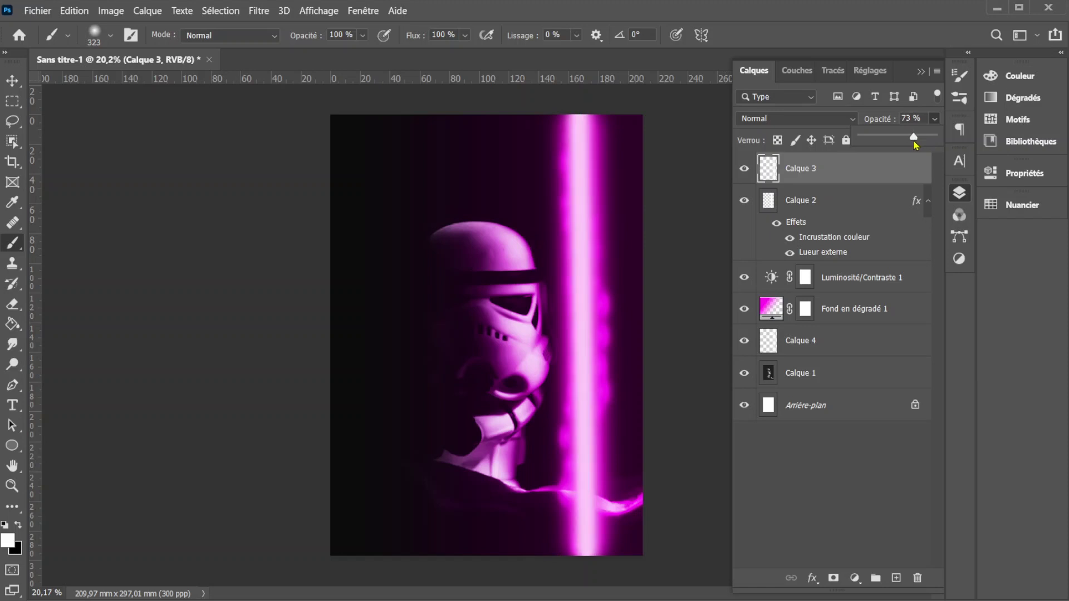
# Soften the dots on Calque 4 with a Gaussian blur (Flou gaussien) of 52,4 pixels radius
pyautogui.click(774, 350)
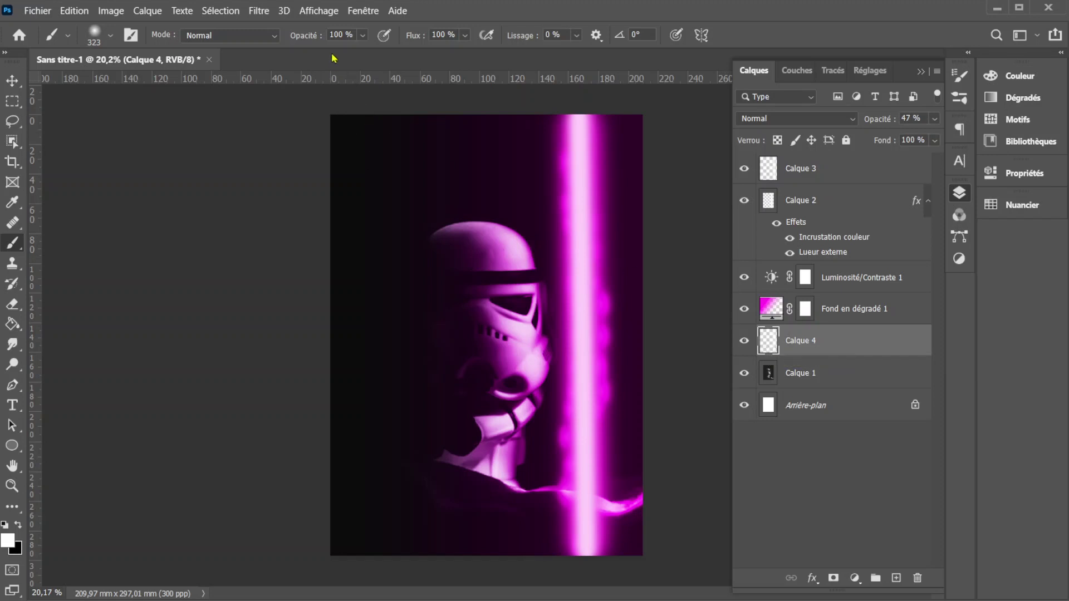
pyautogui.click(259, 11)
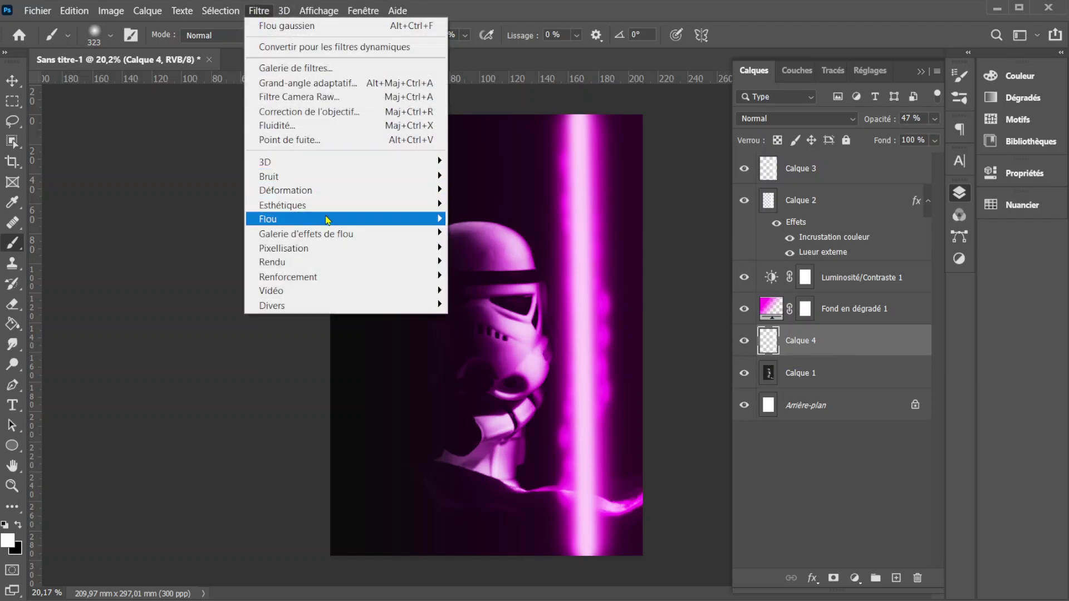
pyautogui.moveTo(334, 221)
pyautogui.click(470, 291)
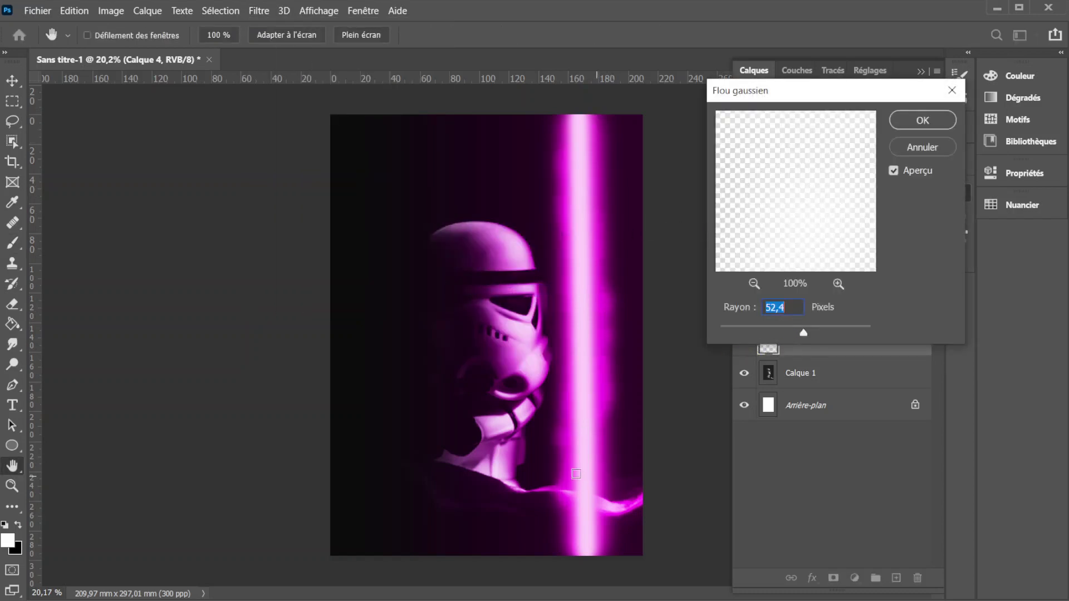
pyautogui.click(917, 118)
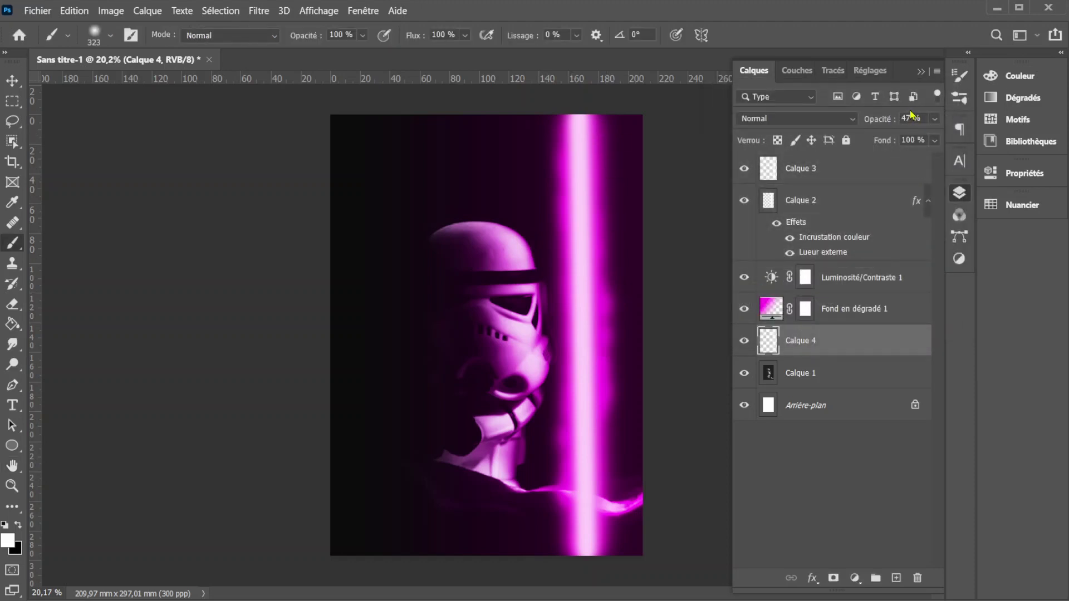